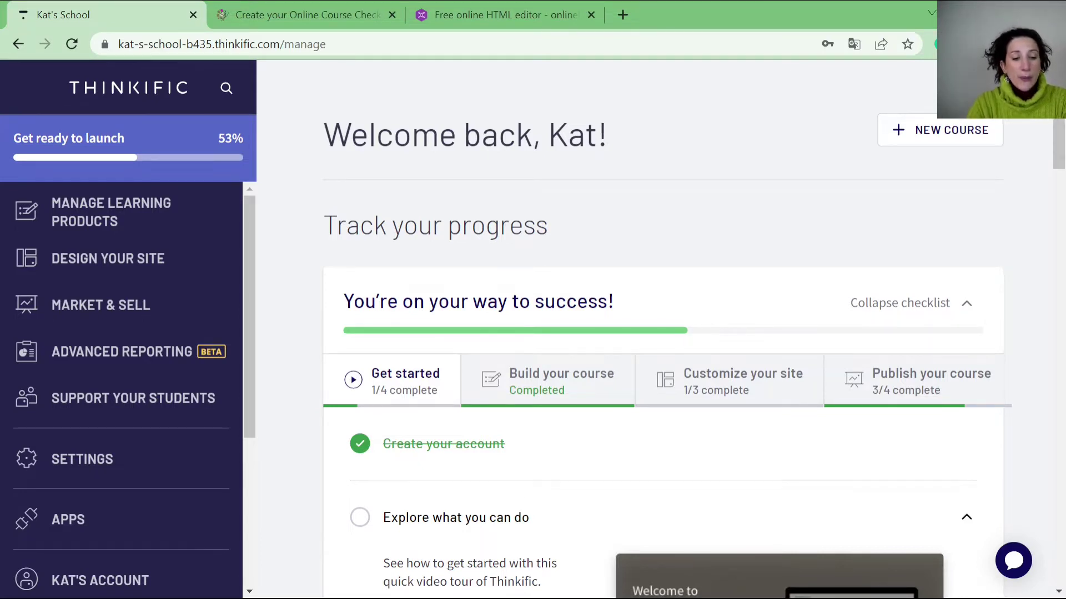
Open the list of site pages, show the default pages too, and look through the available pages
click(108, 259)
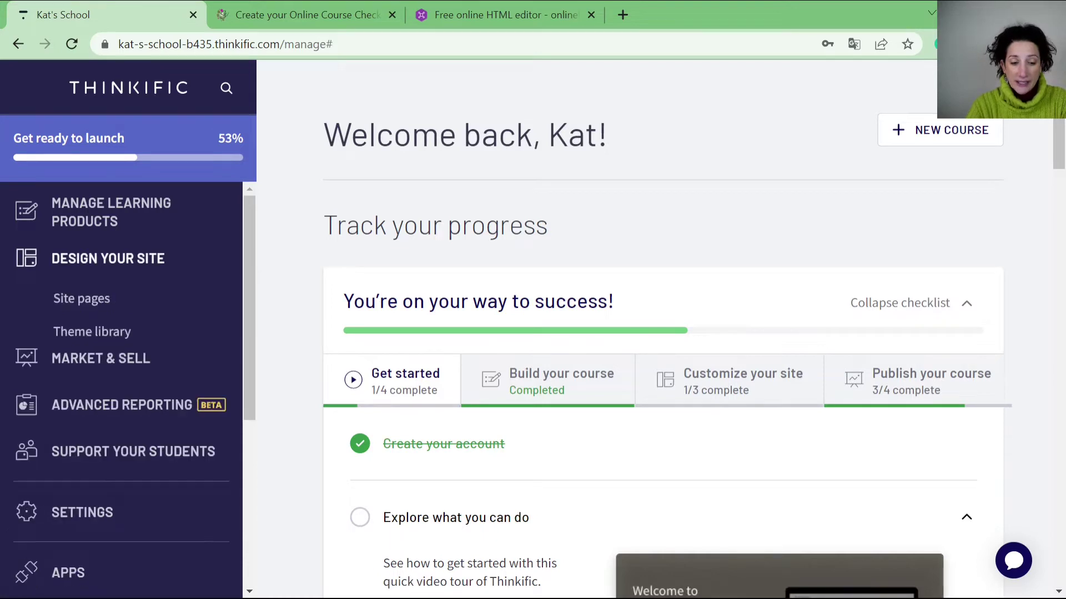
click(82, 299)
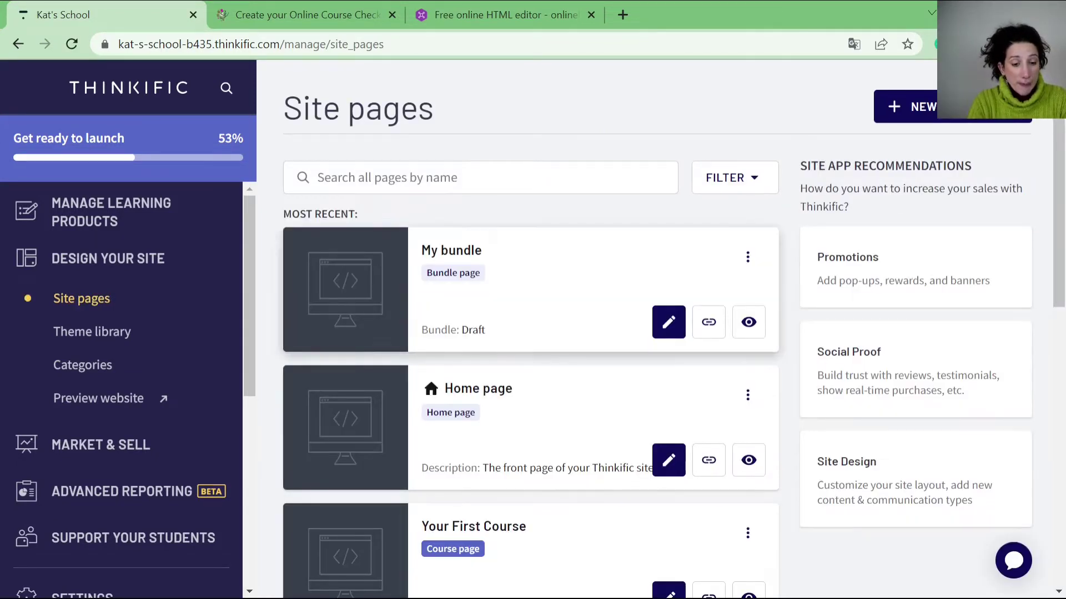
scroll(530, 333, down, 7)
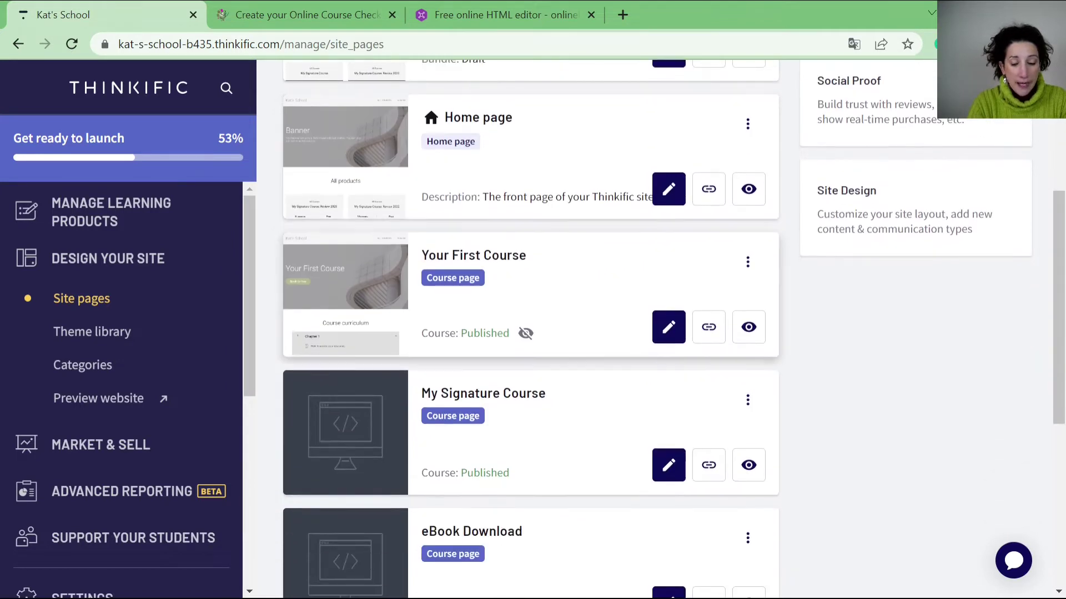
scroll(531, 333, down, 5)
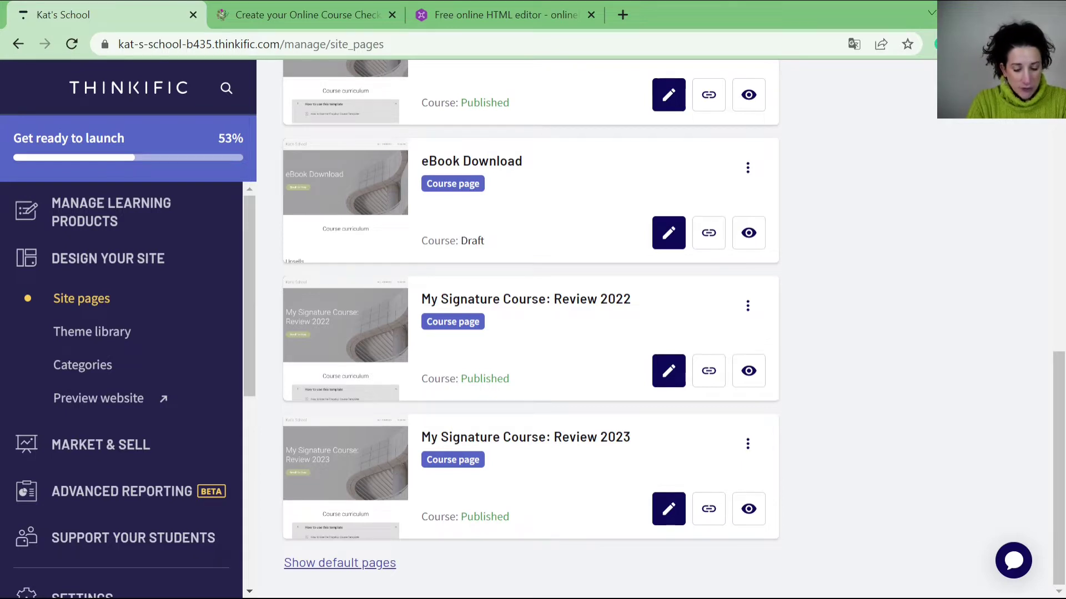
click(339, 563)
scroll(340, 563, down, 6)
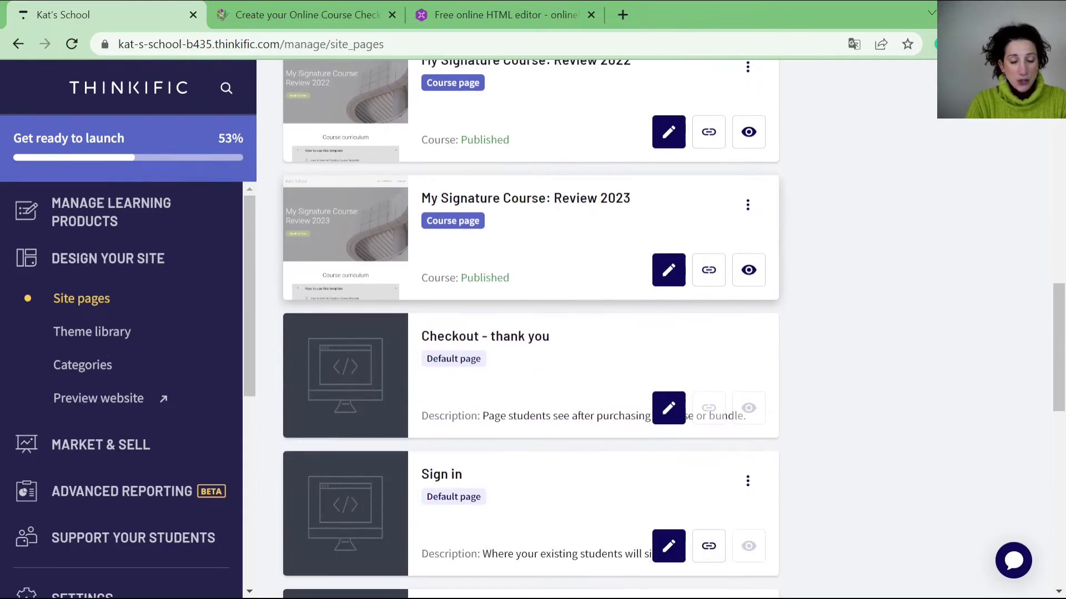
scroll(530, 330, down, 7)
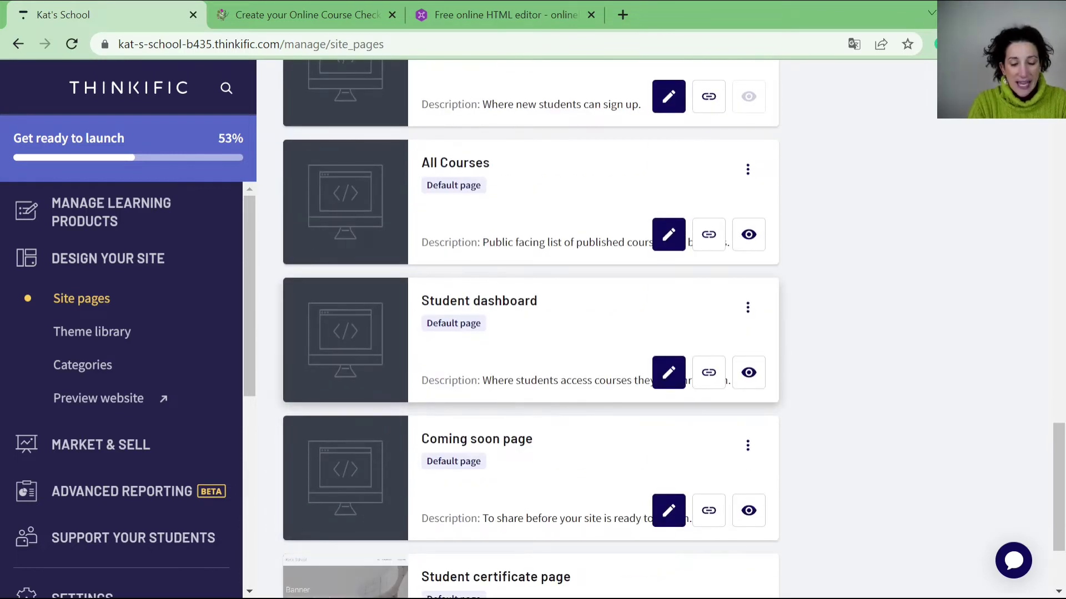
scroll(531, 330, up, 18)
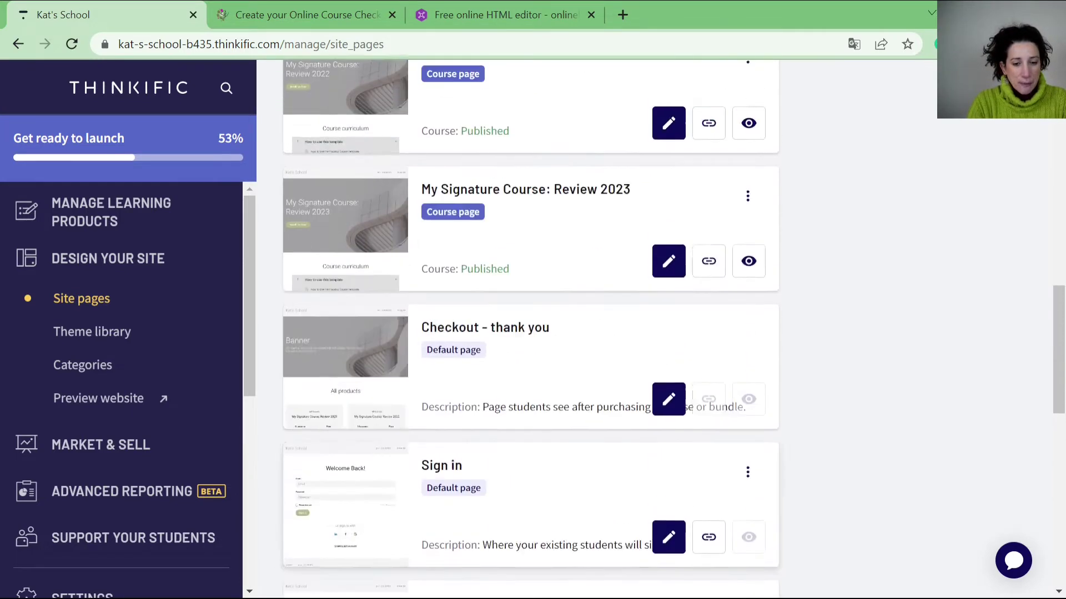
scroll(530, 329, up, 8)
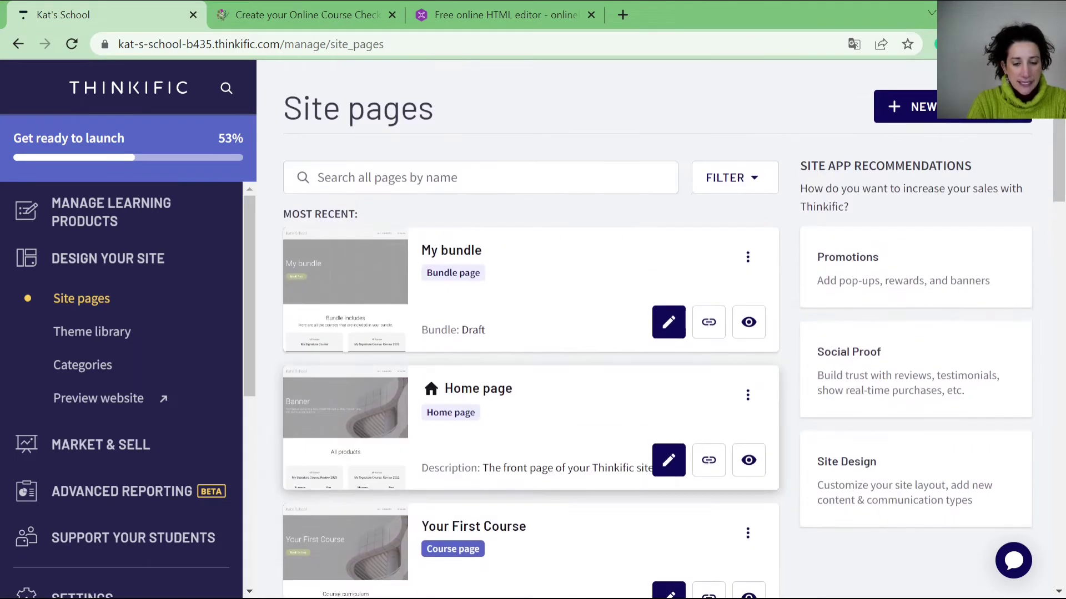
Open the Home page for editing, switch to the Student dashboard page and look through its preview
click(669, 460)
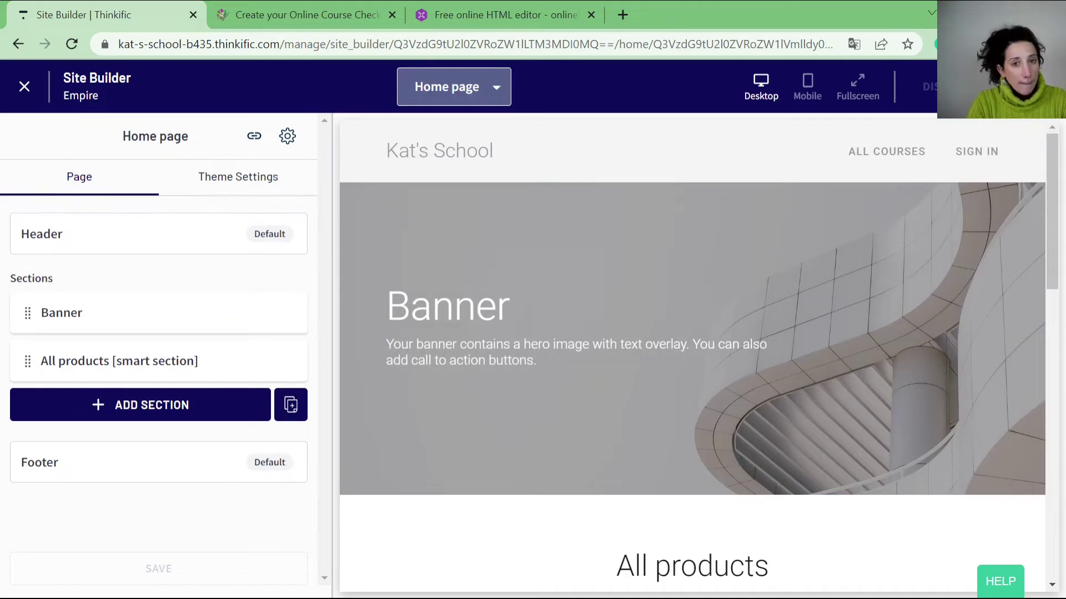
click(454, 87)
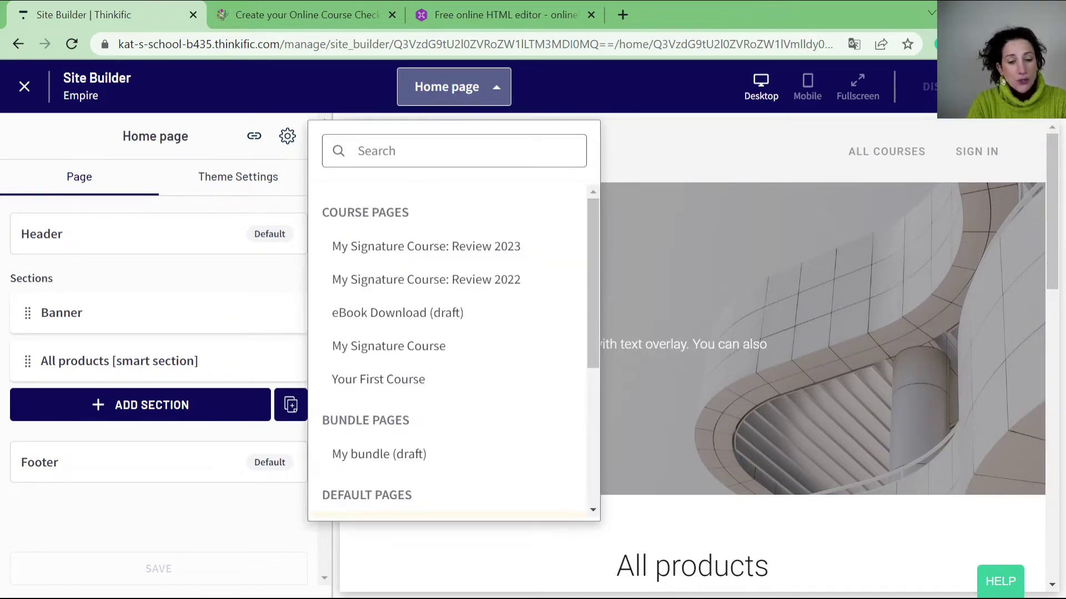
scroll(389, 377, down, 3)
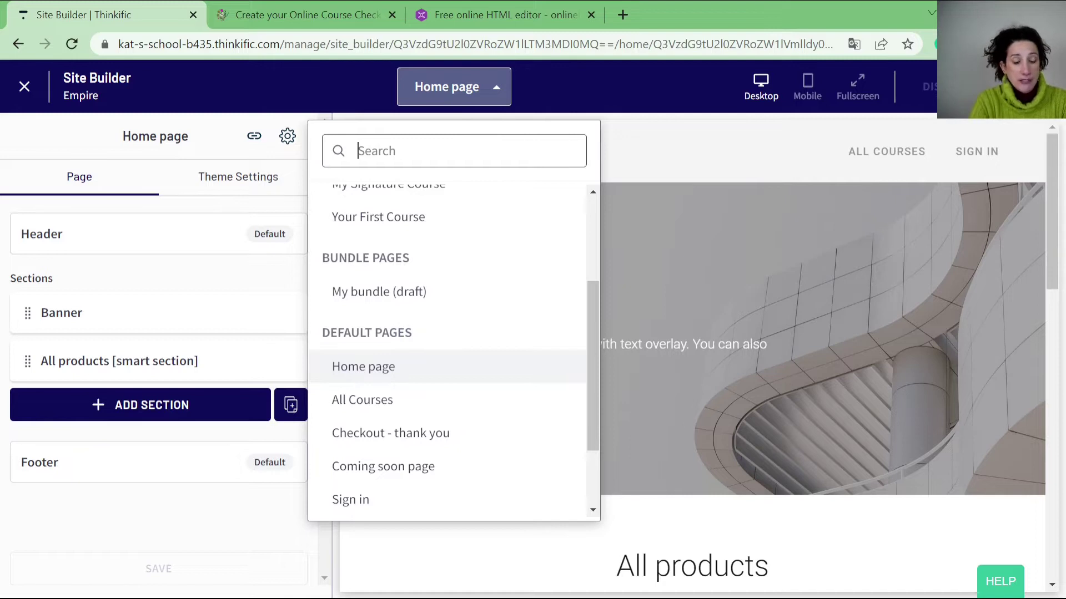
scroll(444, 431, down, 2)
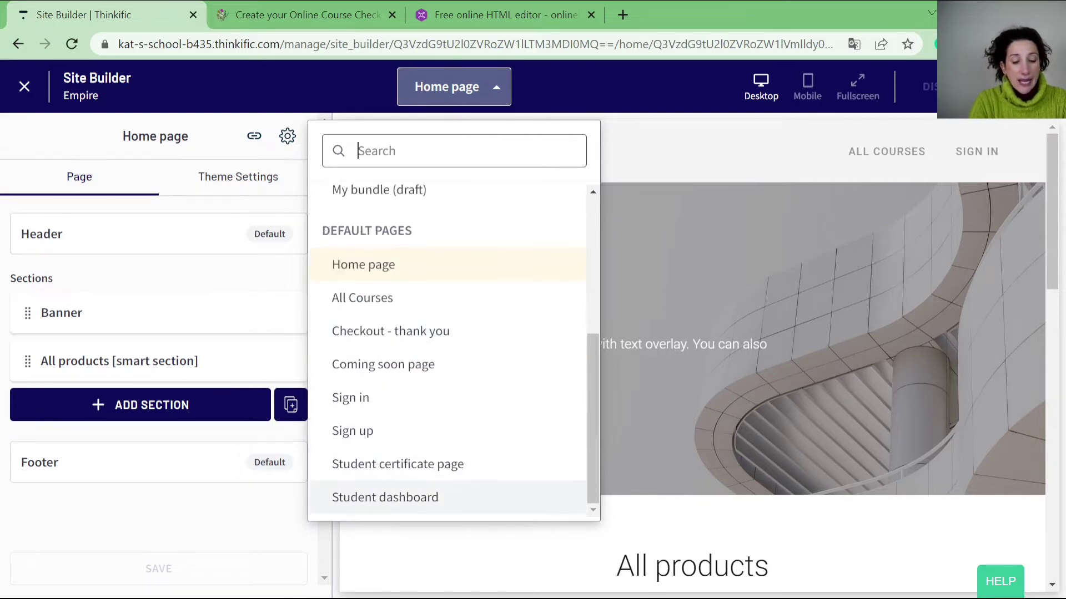
click(444, 497)
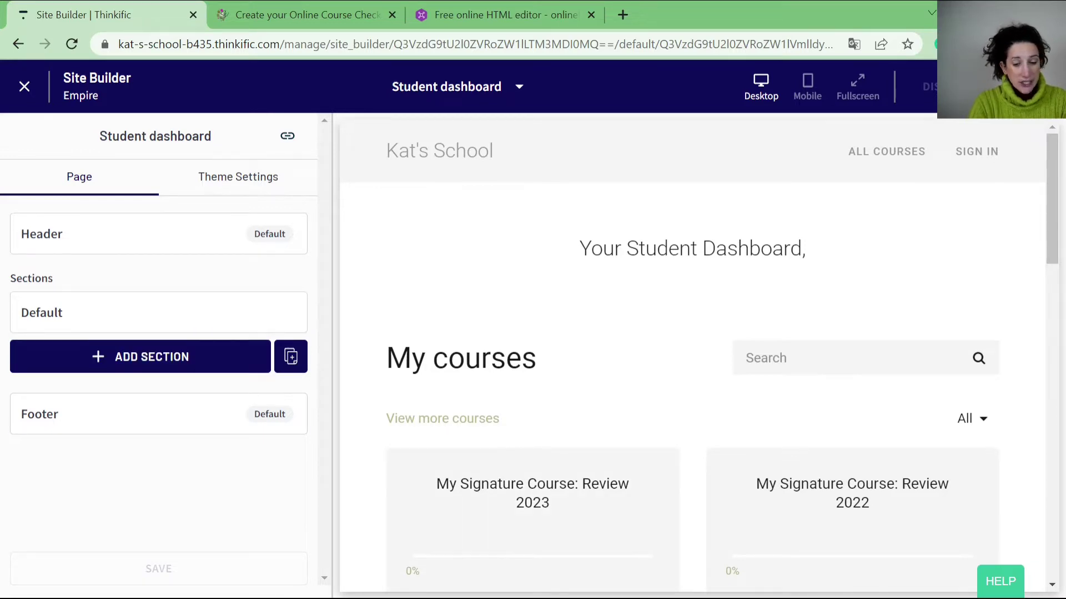
scroll(692, 356, down, 4)
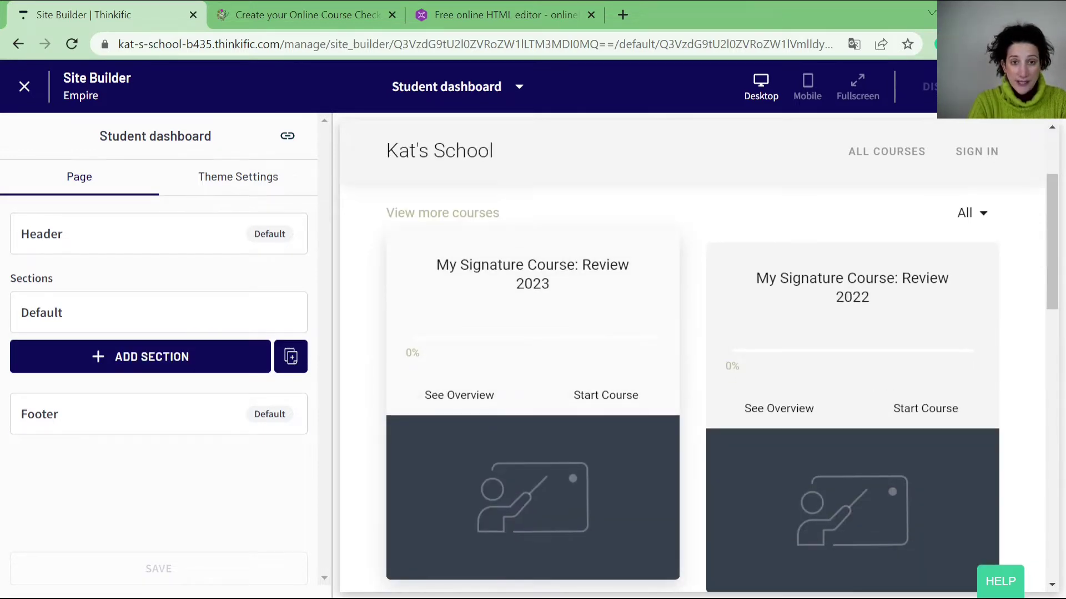
scroll(693, 383, down, 6)
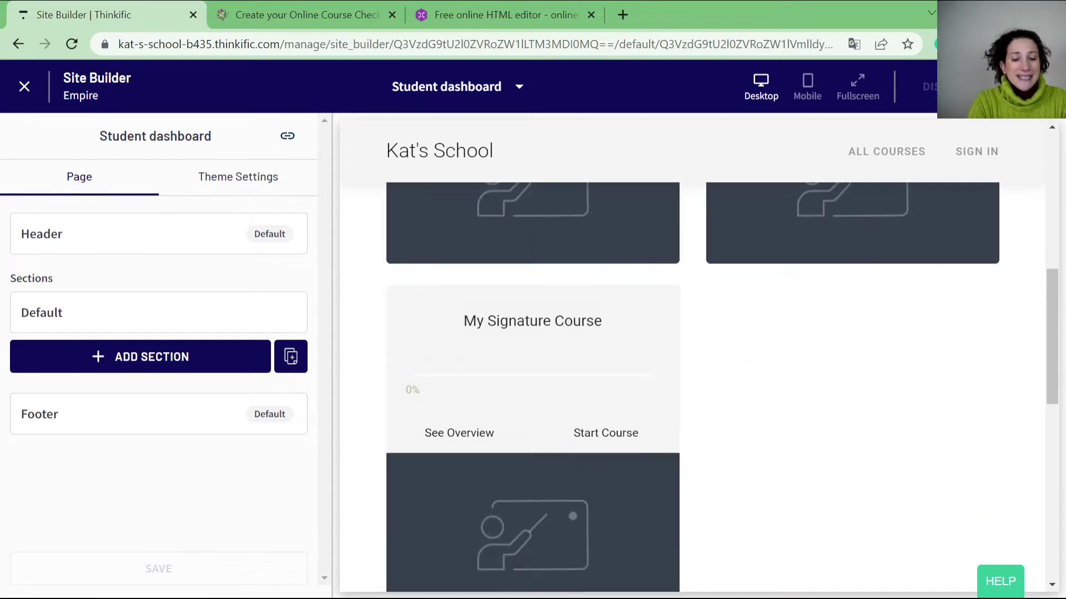
scroll(693, 383, down, 9)
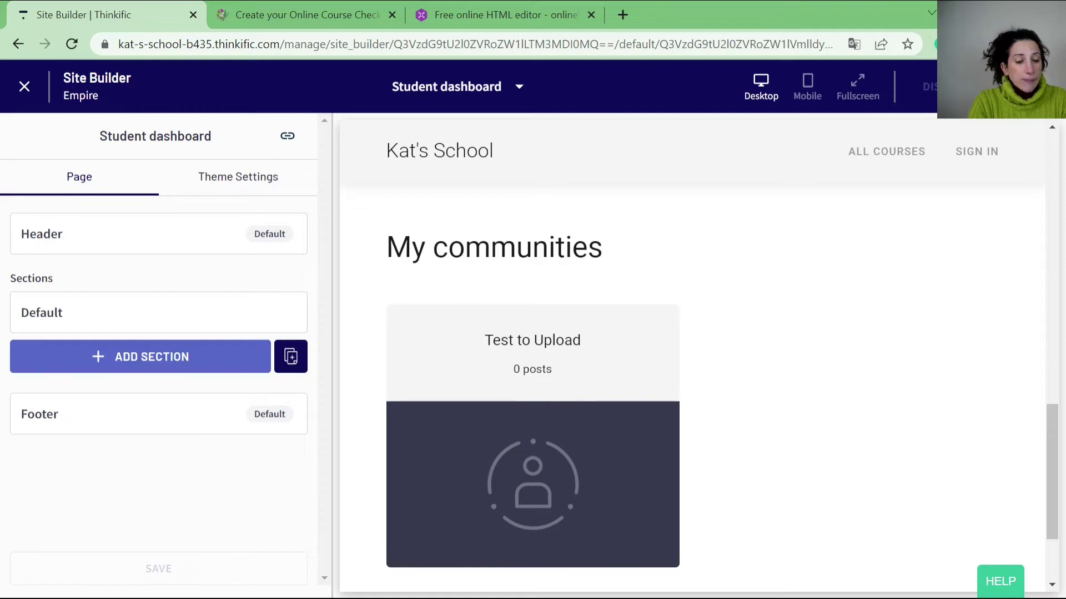
Review the available section types and add a Banner section to the Student dashboard page
click(140, 356)
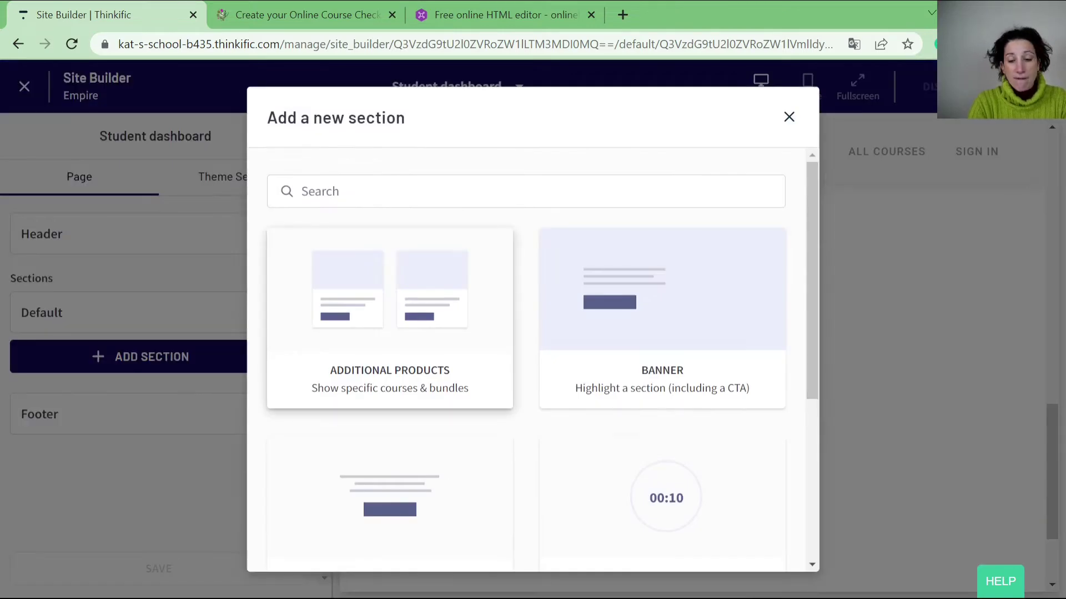
scroll(532, 361, down, 5)
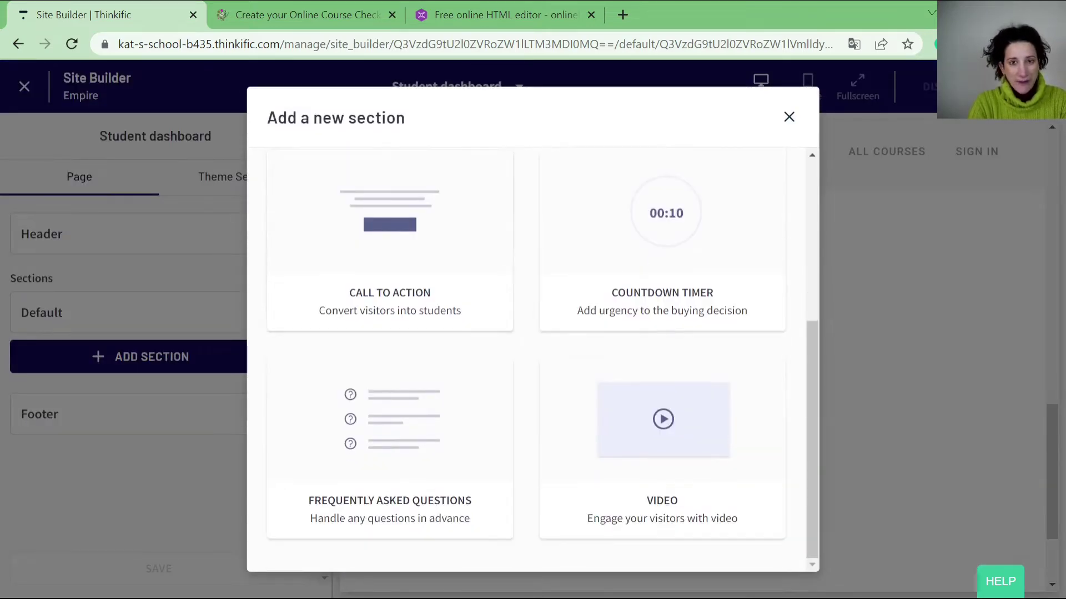
scroll(389, 422, up, 5)
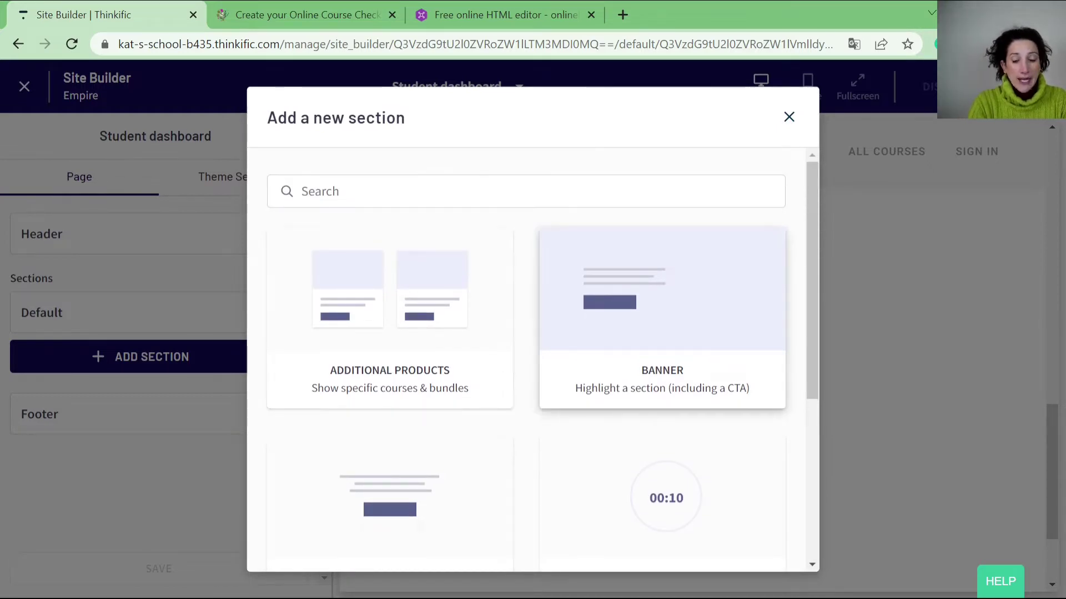
scroll(662, 250, down, 3)
scroll(662, 305, down, 1)
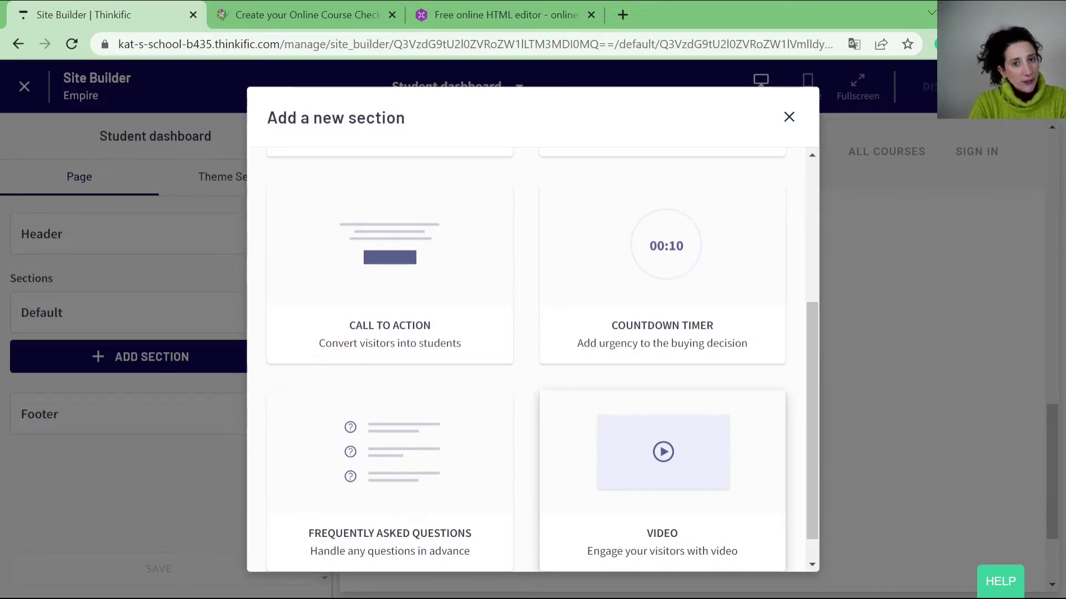
scroll(662, 277, up, 4)
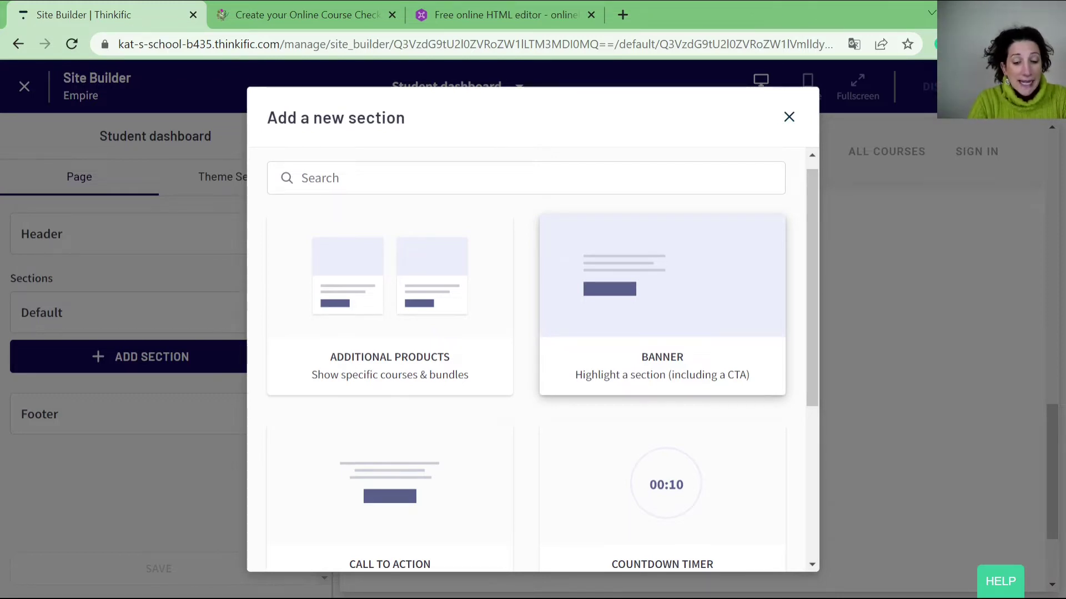
scroll(662, 333, down, 2)
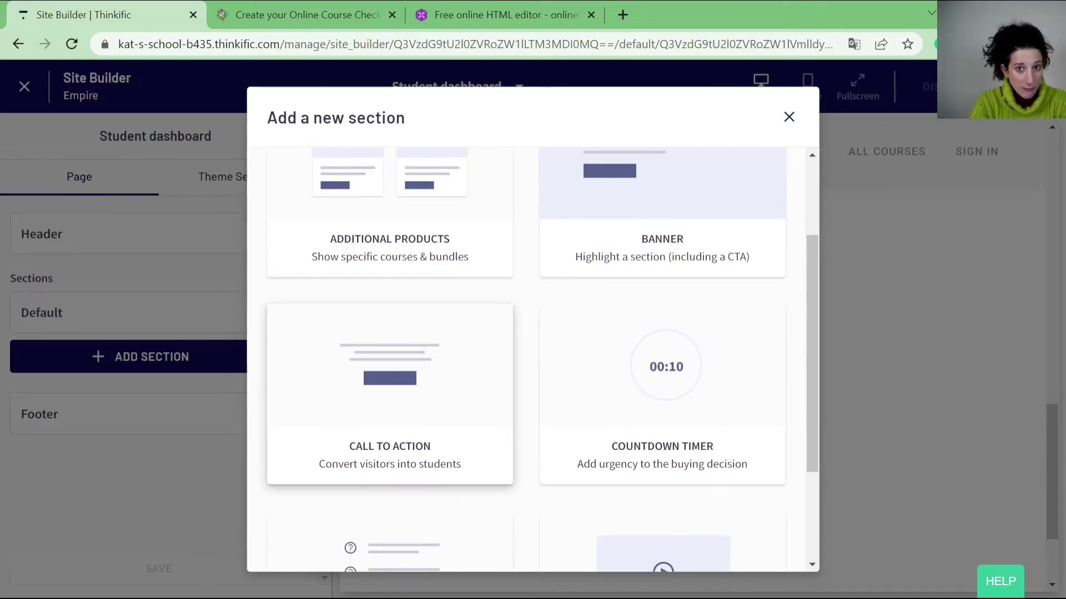
scroll(662, 328, down, 2)
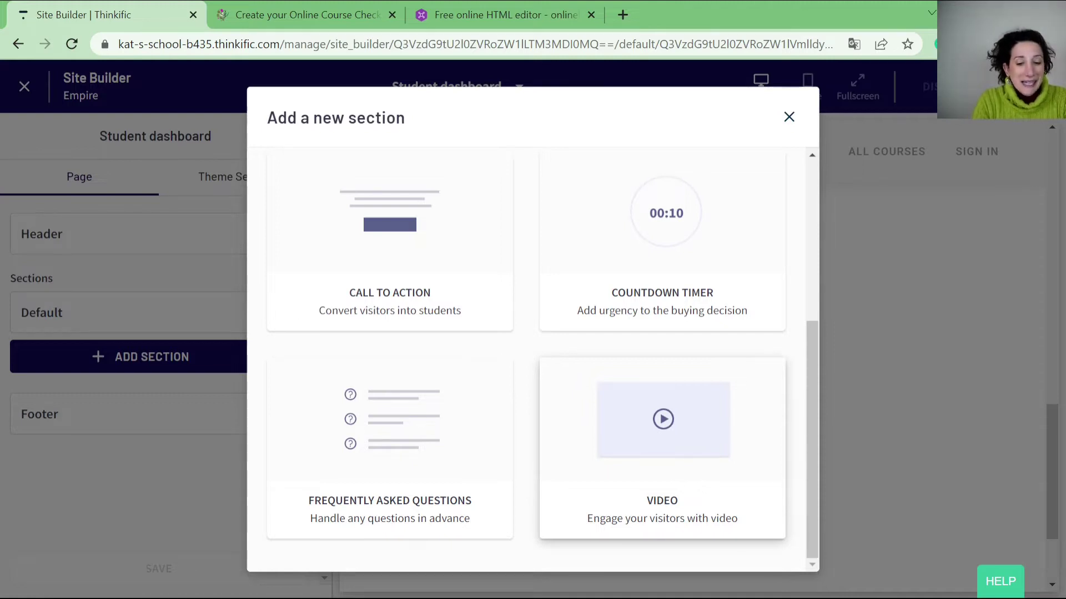
scroll(662, 422, up, 3)
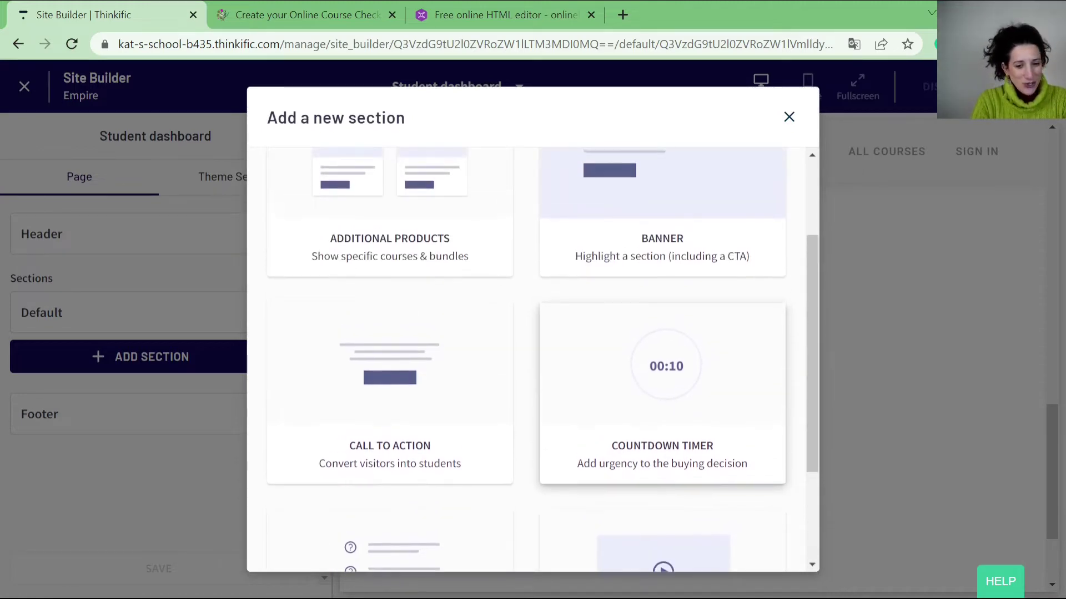
scroll(662, 422, up, 1)
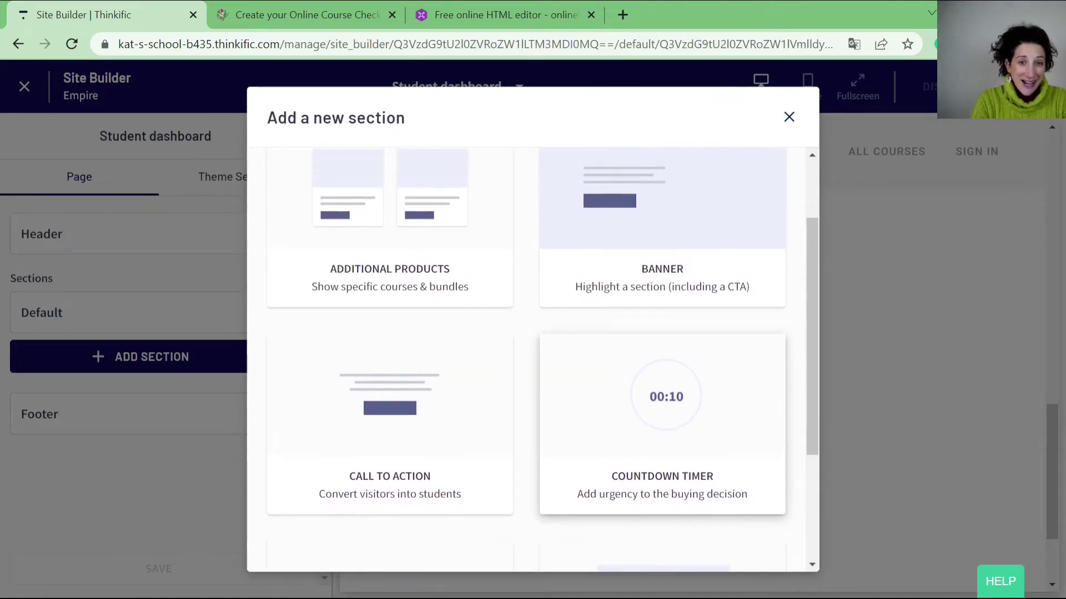
scroll(662, 388, up, 3)
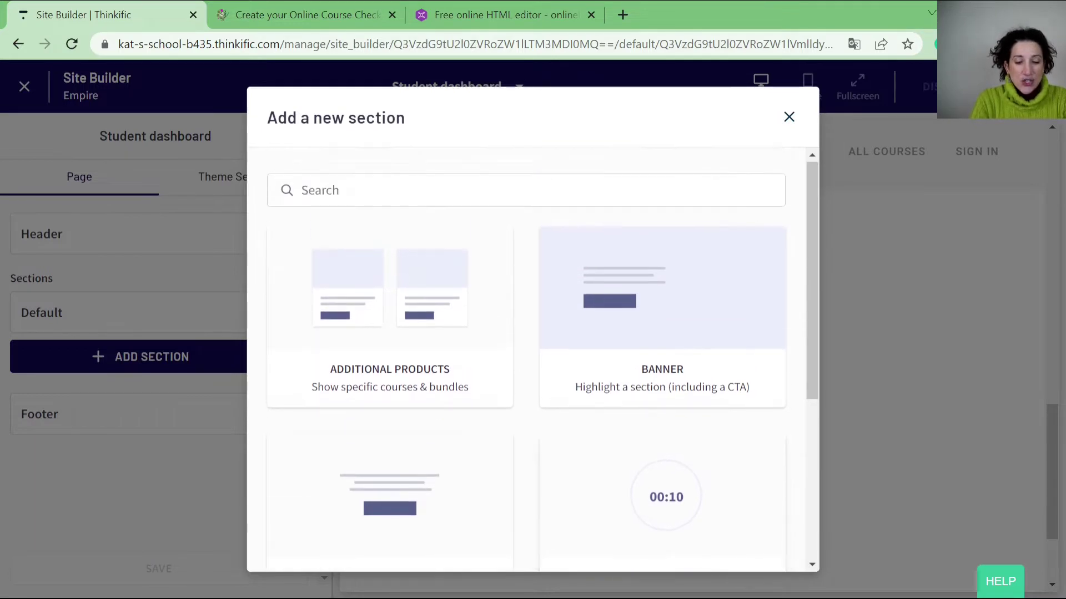
click(662, 377)
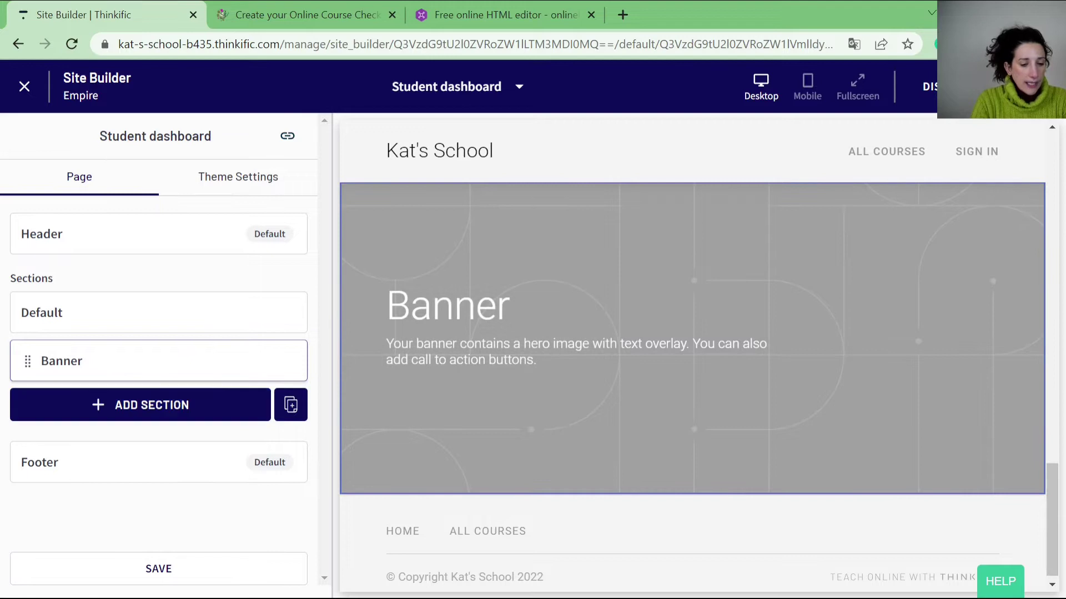
Increase the new Banner section's heading size to about half of the size range
click(159, 349)
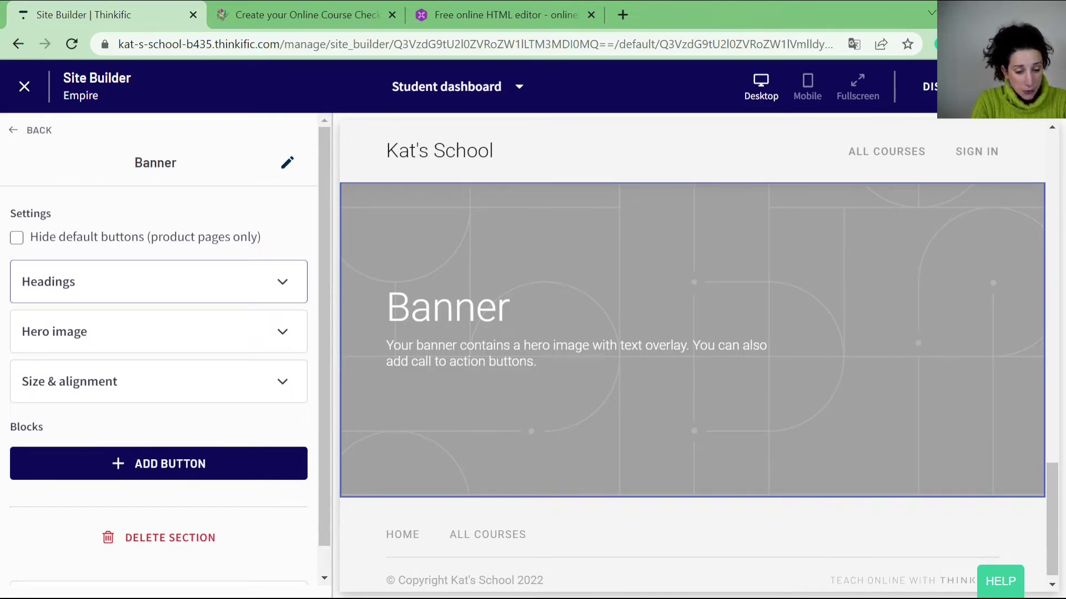
click(155, 281)
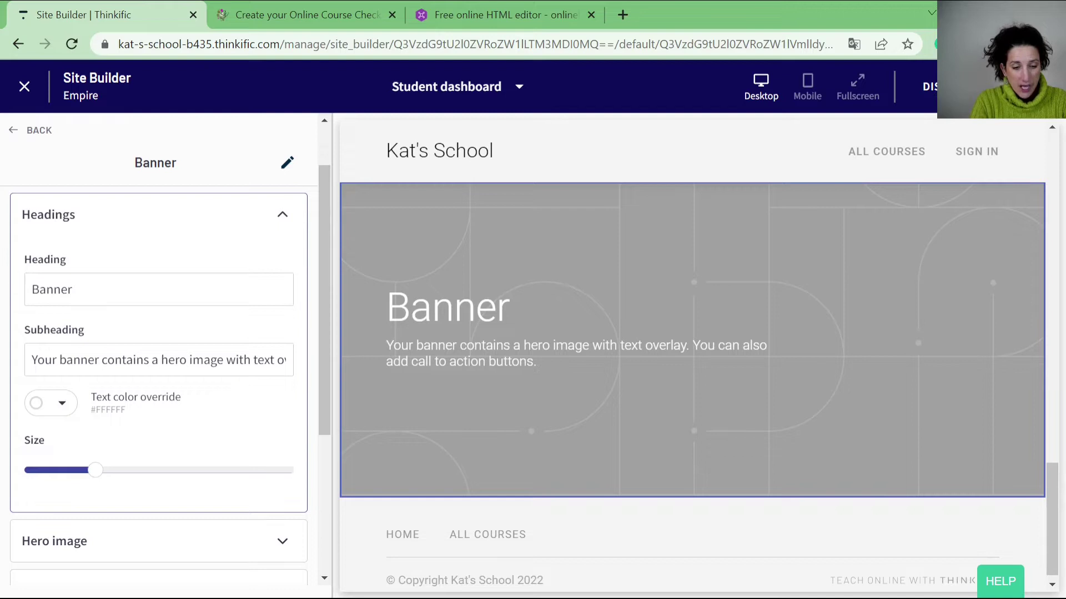
drag(95, 470, 158, 471)
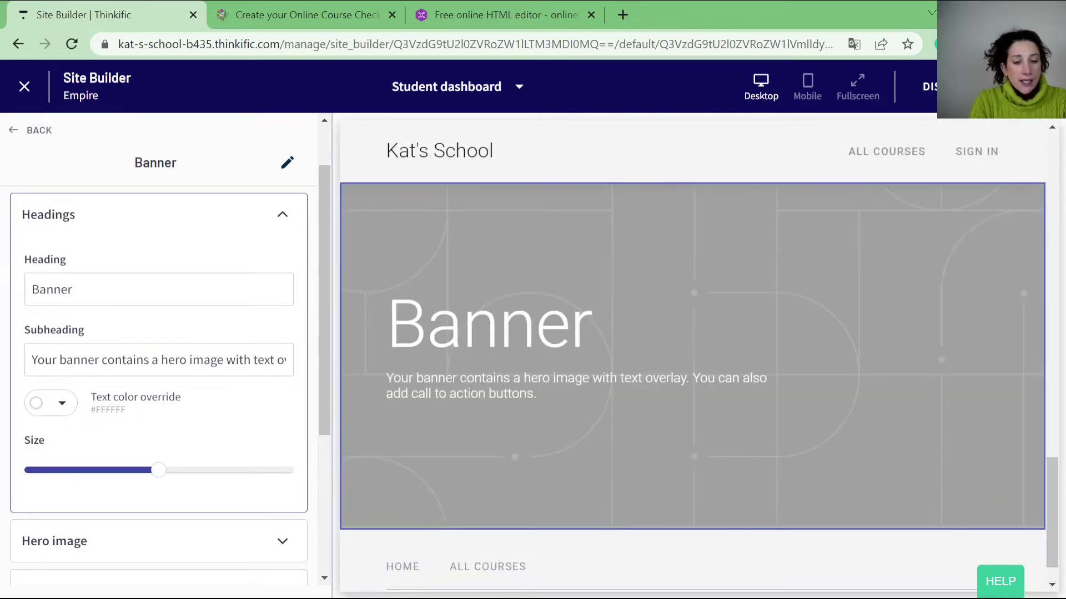
Review the banner's hero image settings and set the banner's alignment to Center
click(159, 214)
click(159, 302)
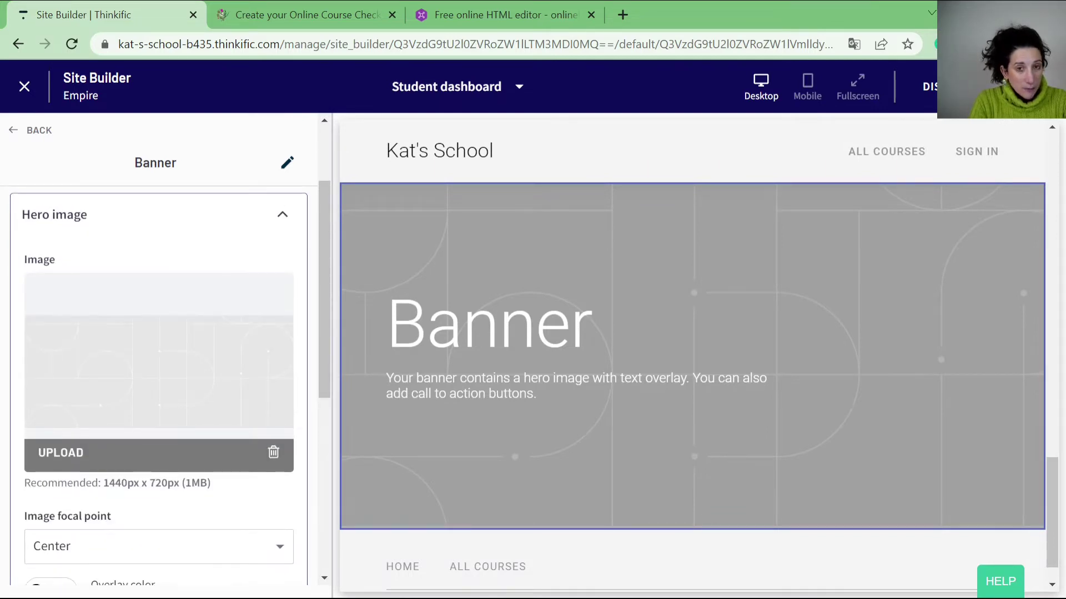
scroll(159, 383, down, 2)
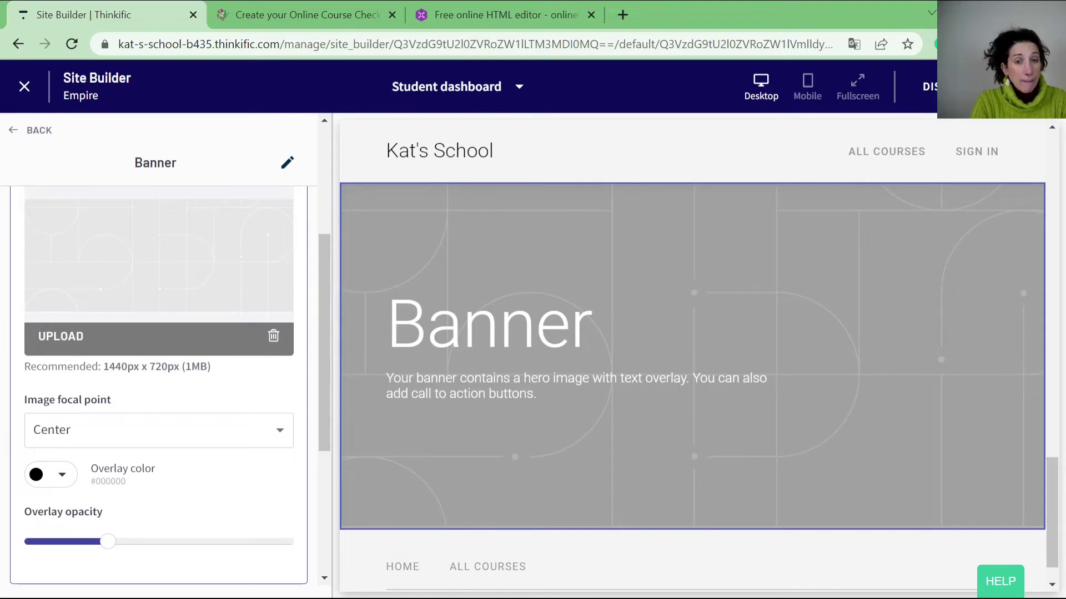
scroll(159, 383, down, 3)
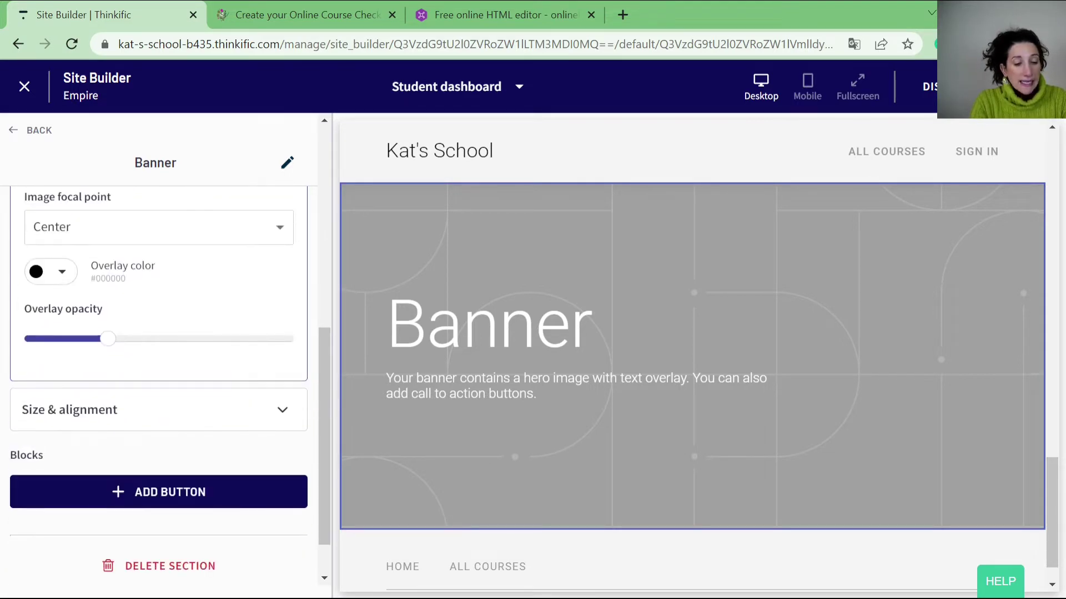
click(158, 409)
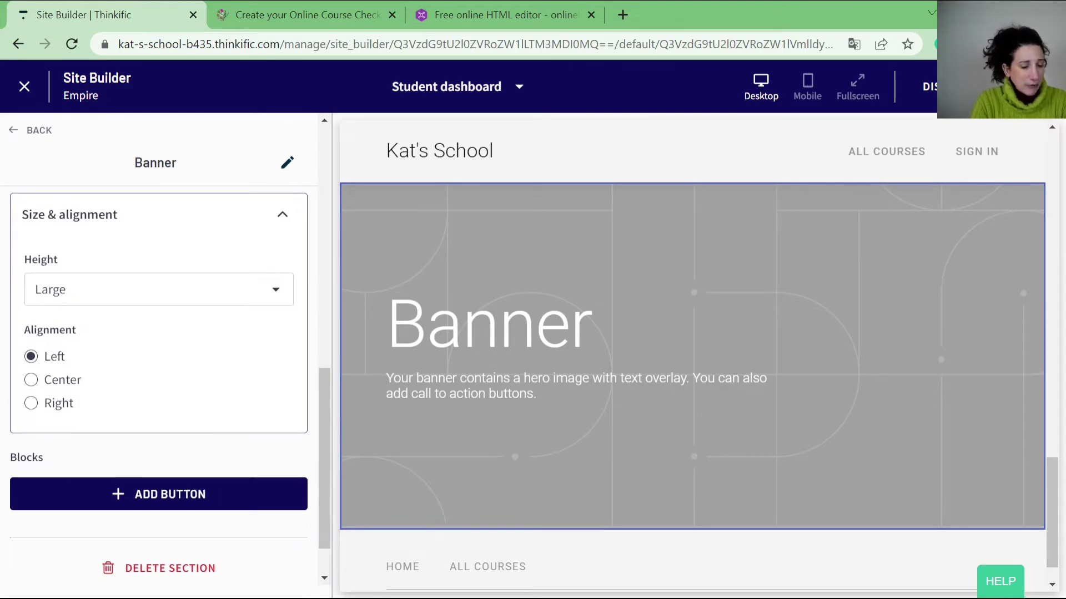
click(31, 380)
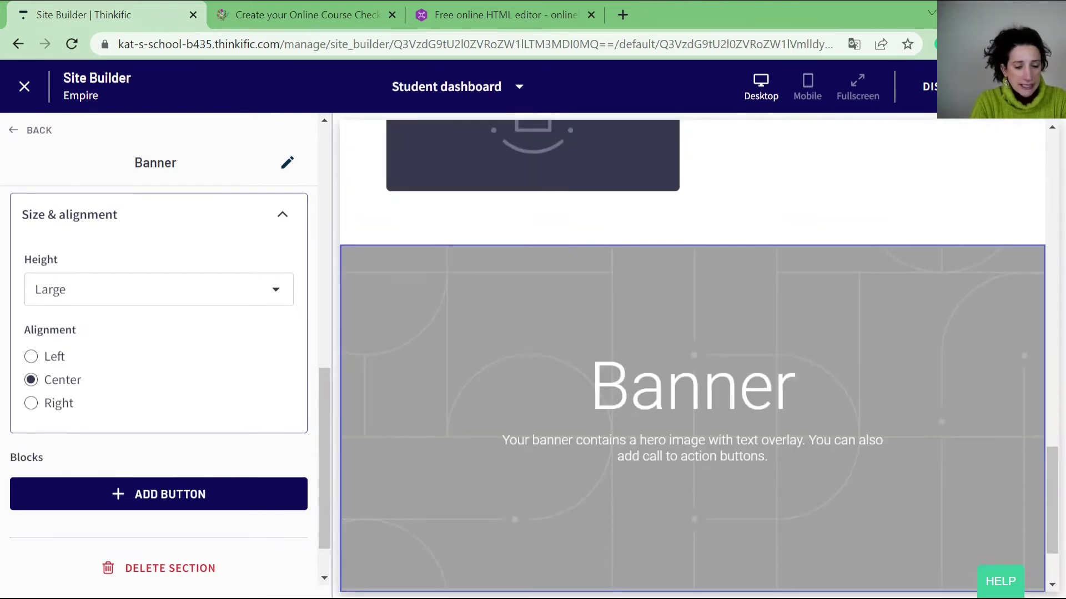
Try the Extra large height for the banner and set its height to Medium
click(156, 289)
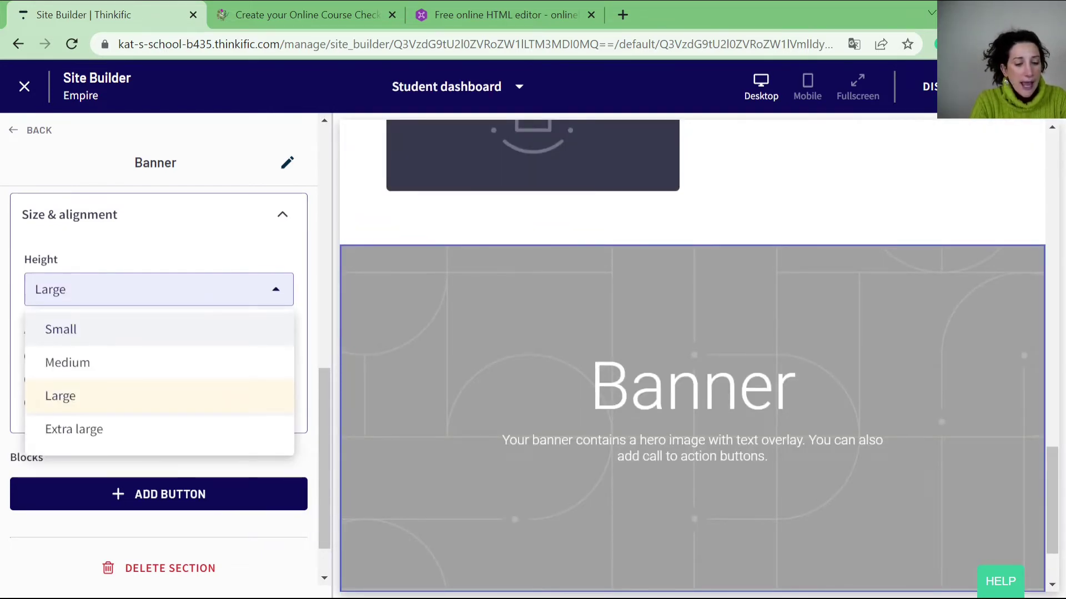
click(74, 429)
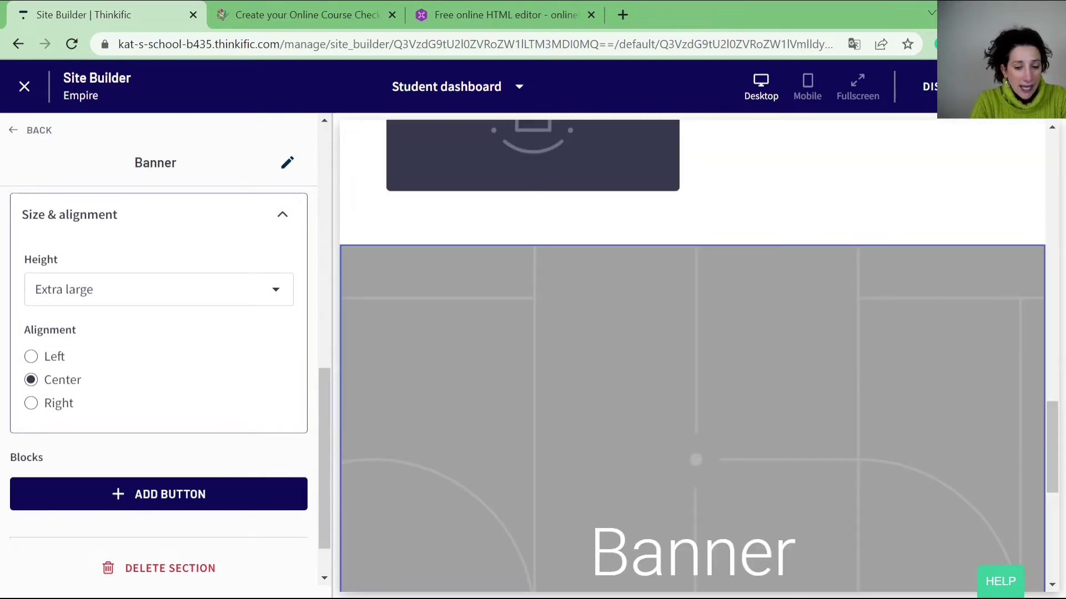
scroll(155, 389, up, 3)
click(155, 414)
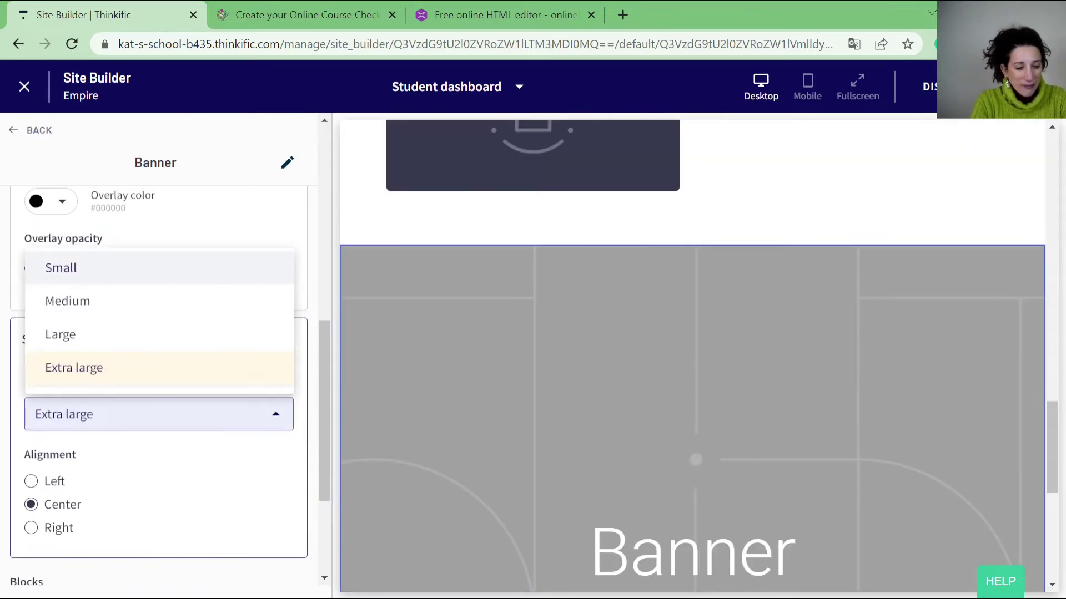
click(67, 301)
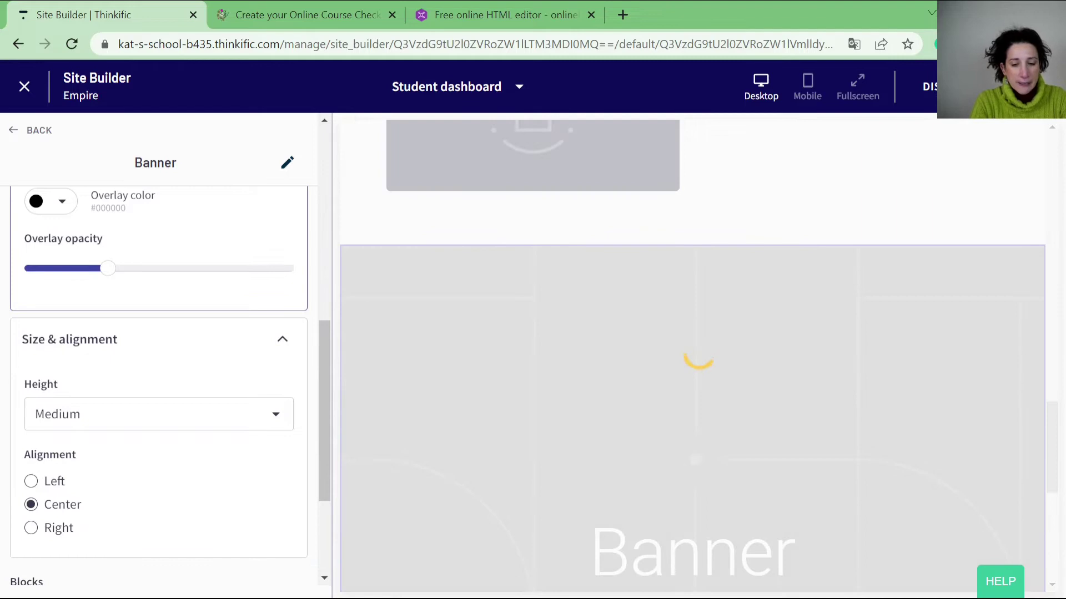
Check the recommended pixel dimensions for the banner's hero image
scroll(155, 389, up, 4)
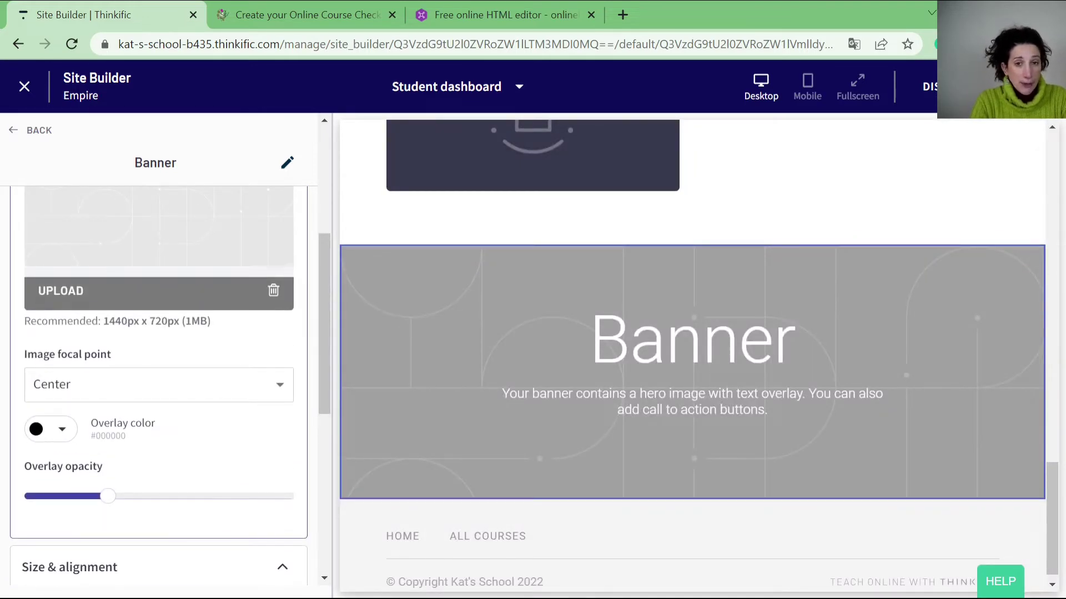
scroll(156, 388, up, 1)
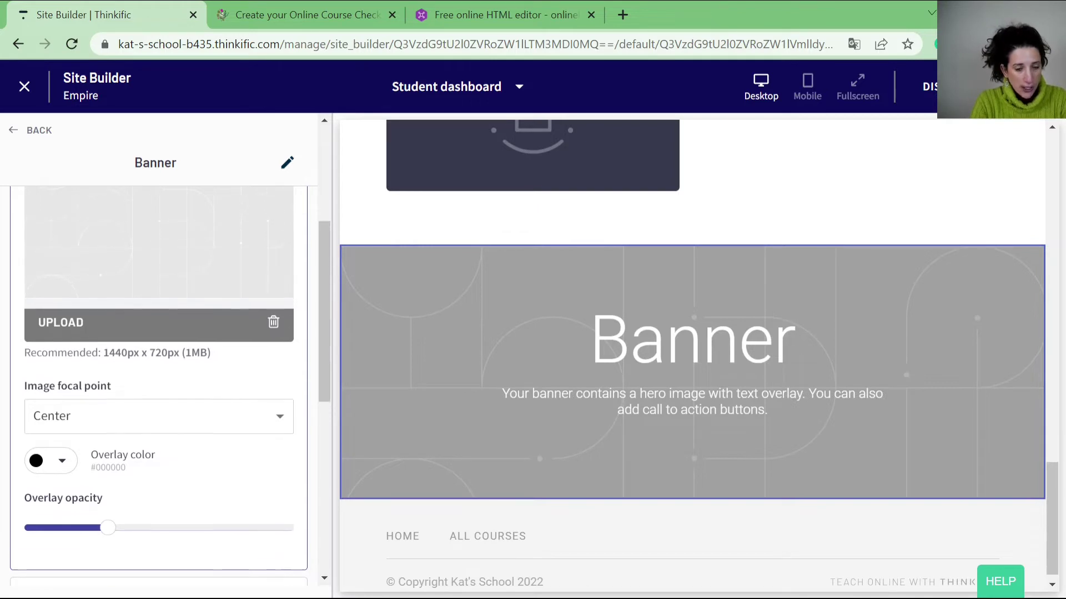
drag(103, 360, 181, 359)
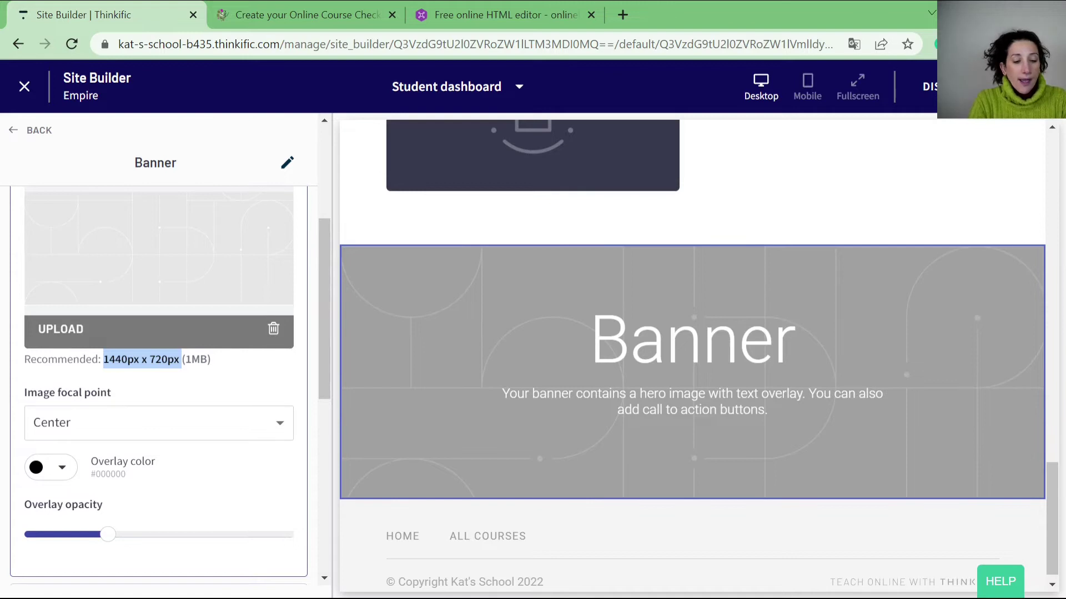
Set the hero image's overlay color to hex CA2CA3
click(50, 468)
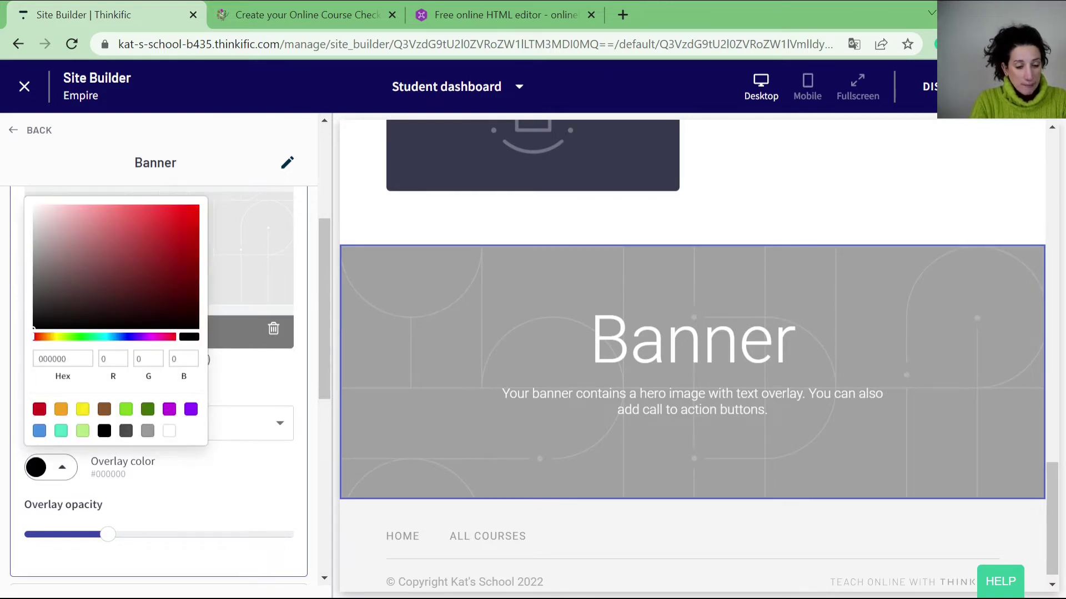
key(Escape)
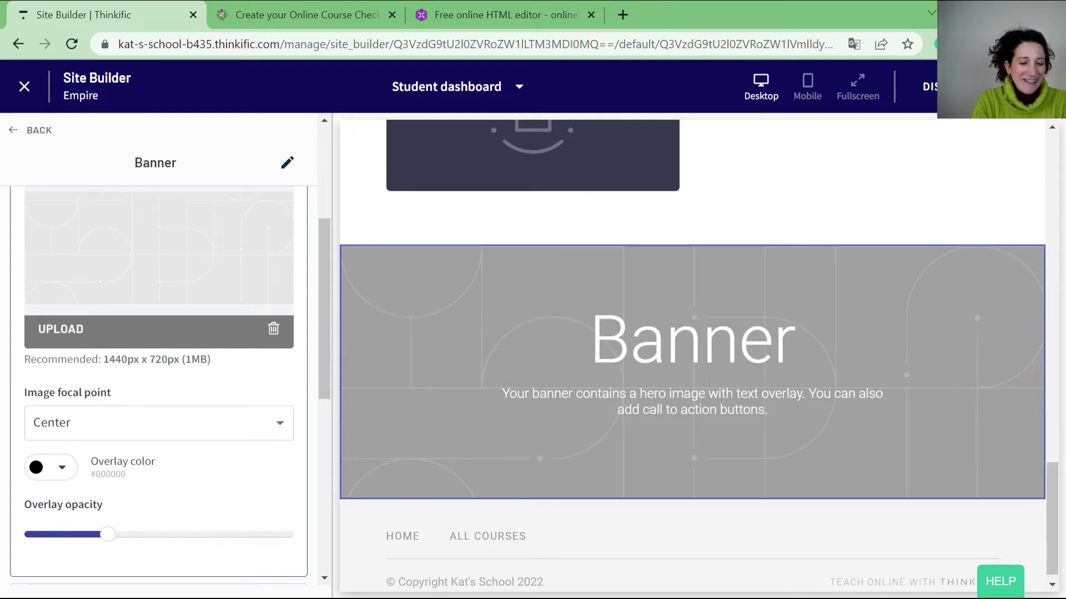
click(50, 468)
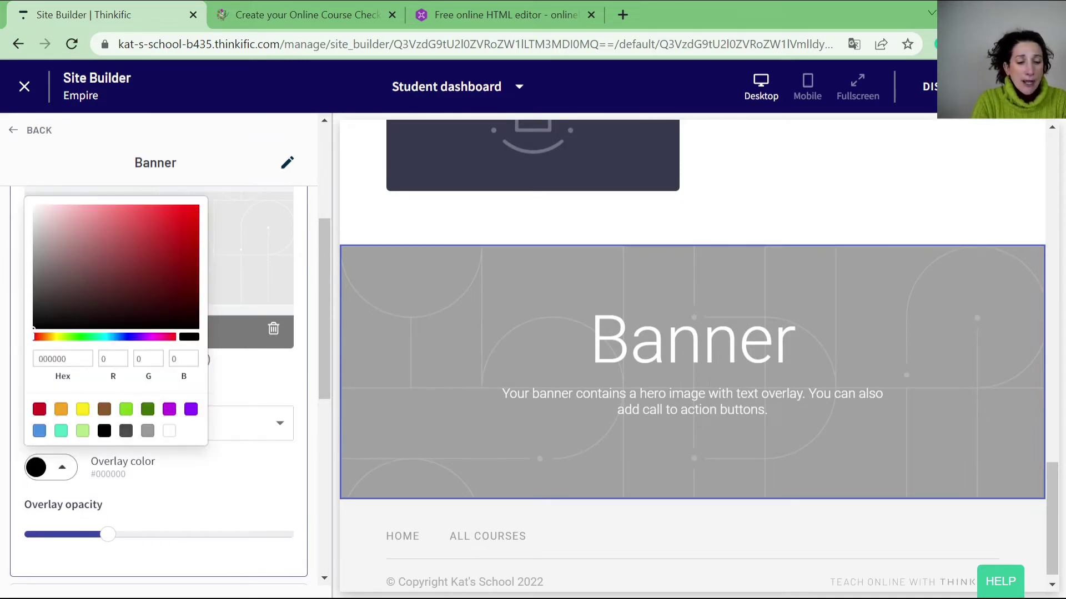
double_click(62, 359)
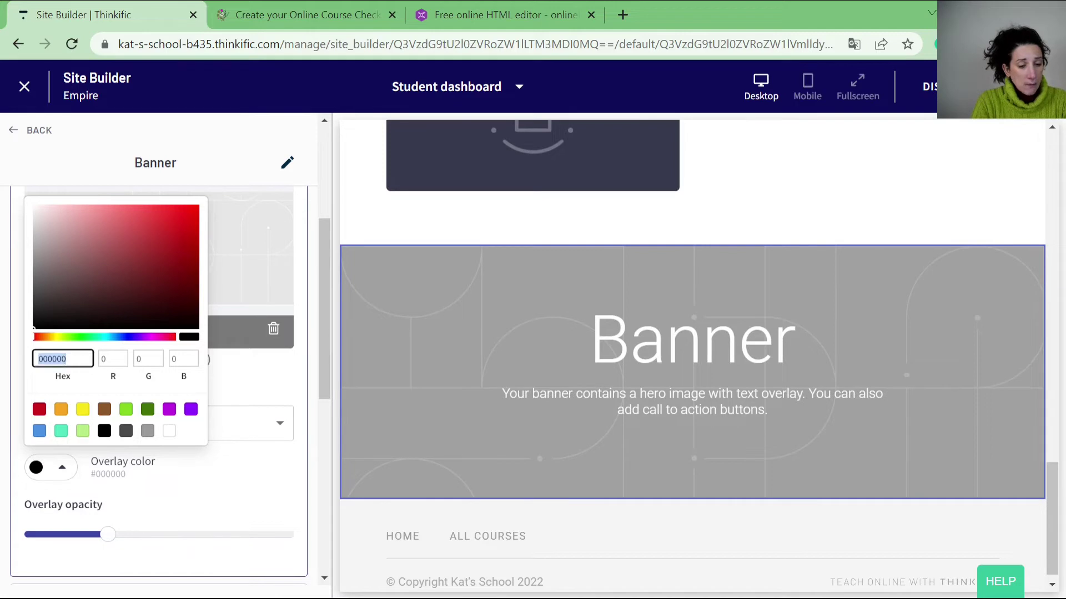
key(Escape)
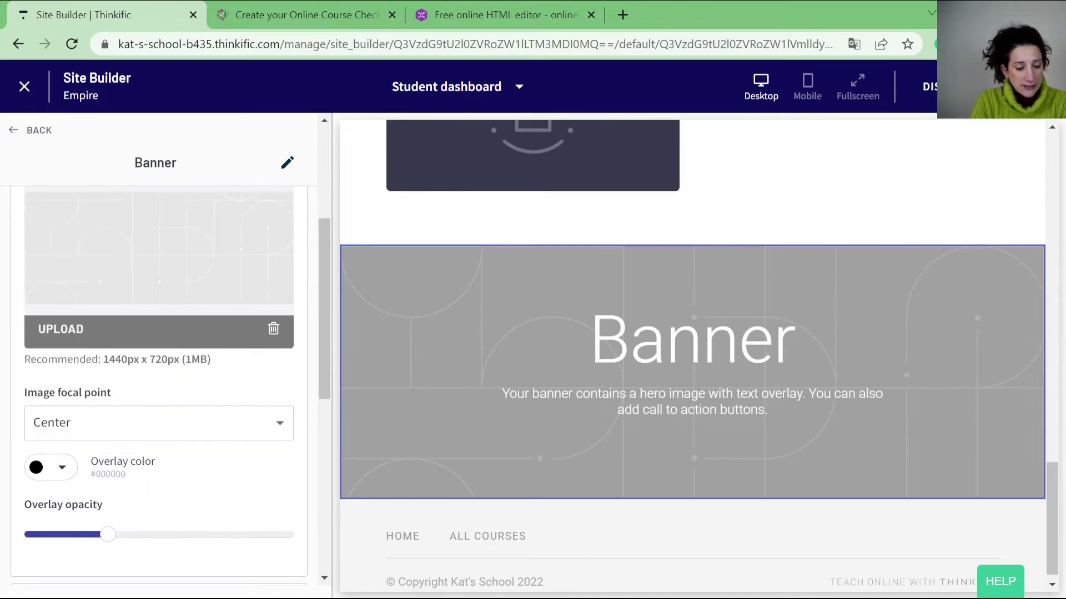
click(51, 467)
key(Tab)
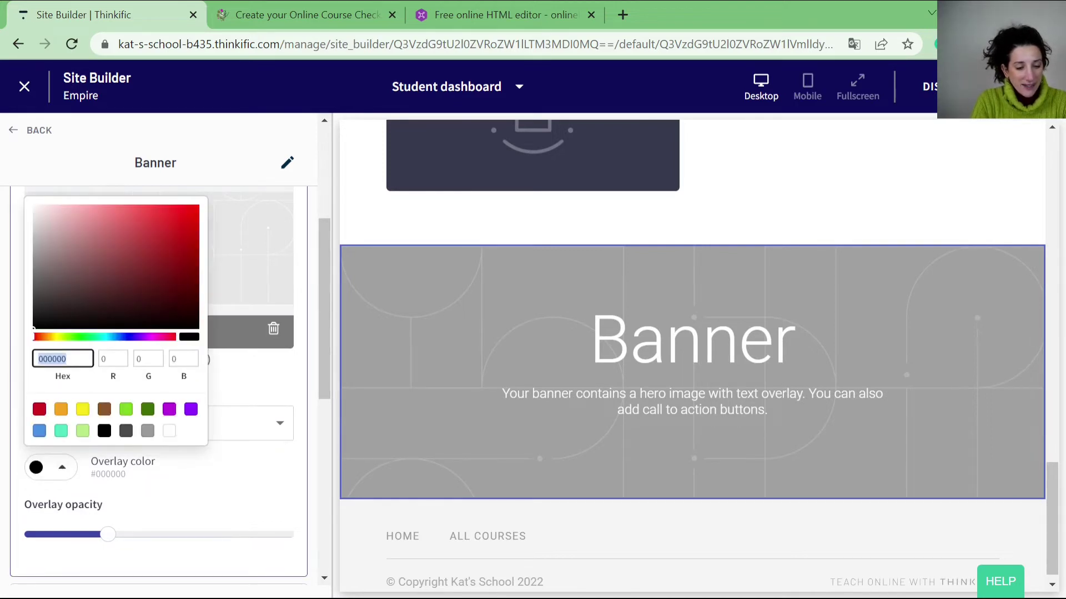
text(ca2ca3)
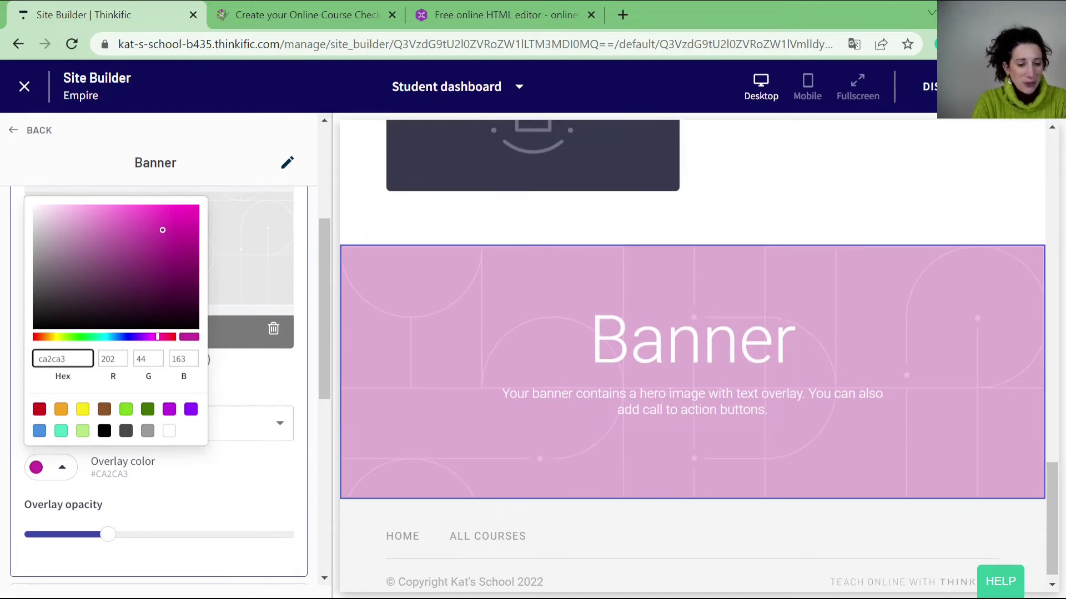
key(Return)
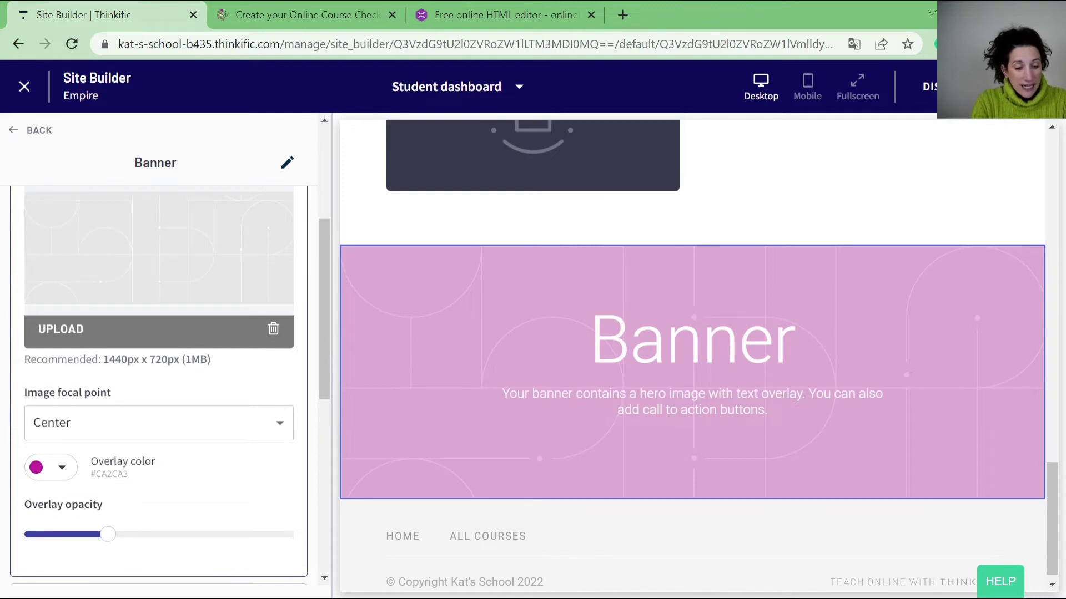
Try the overlay opacity at about 85% and about 20% of its range, and collapse the hero image settings
drag(108, 535, 255, 534)
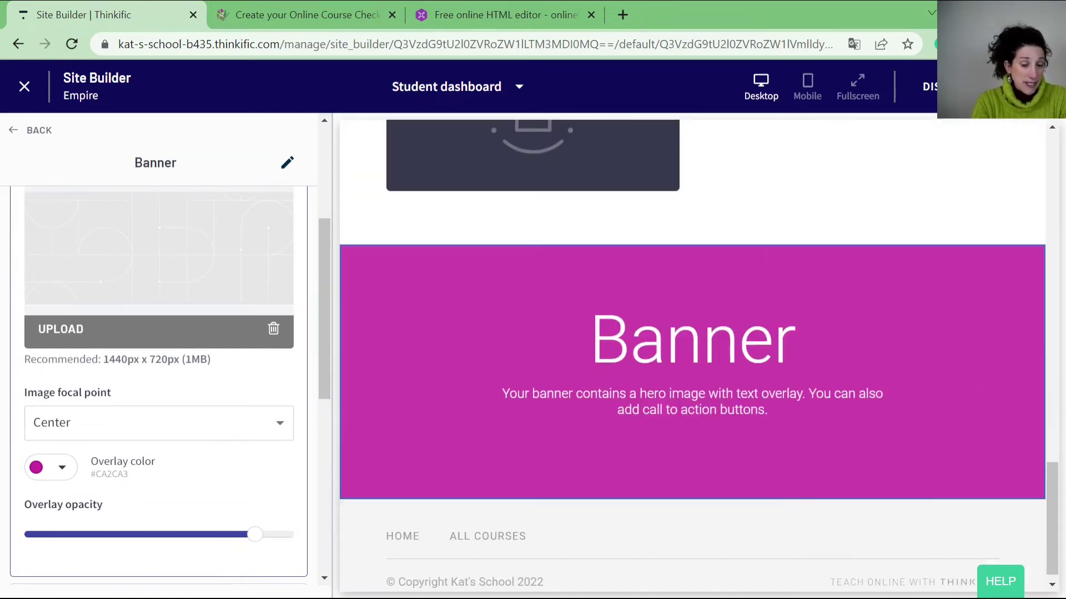
drag(254, 534, 77, 534)
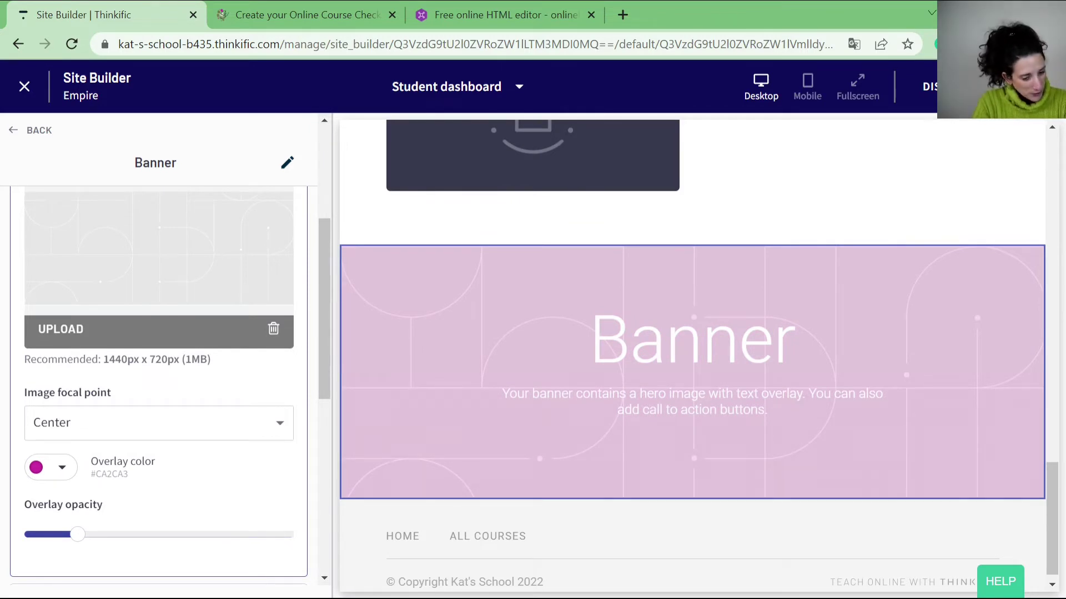
scroll(158, 388, up, 5)
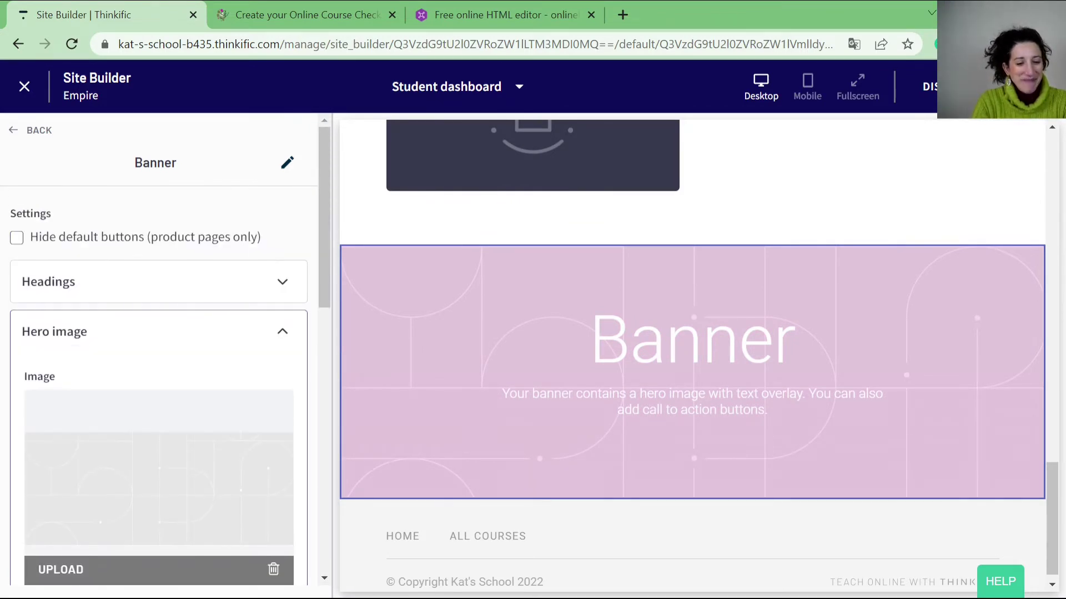
click(158, 331)
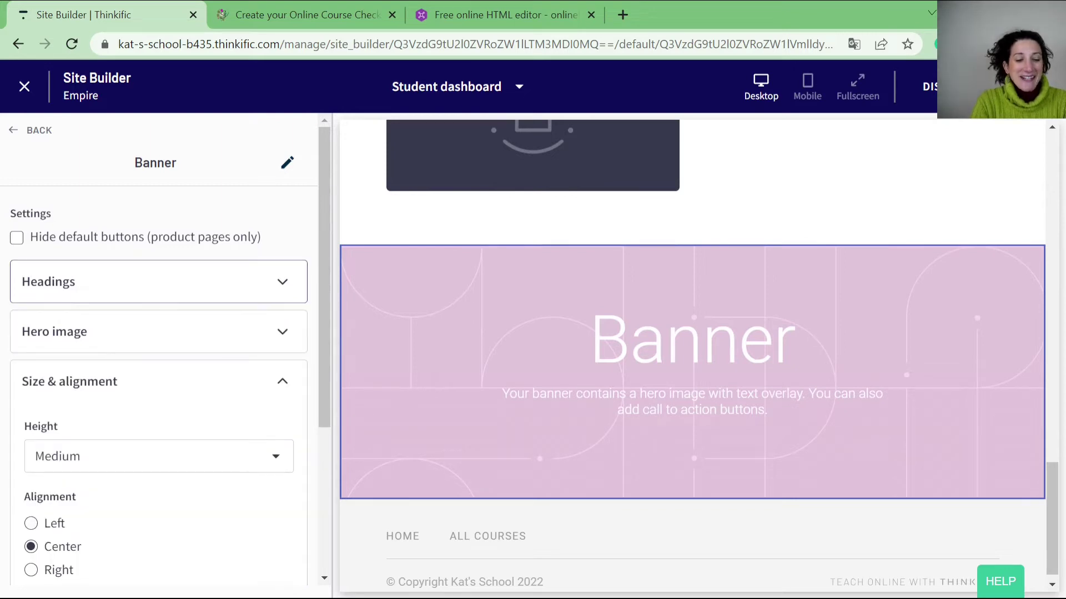
Expand the banner's Headings settings and place the text cursor after "Your" in the subheading
click(155, 281)
click(159, 359)
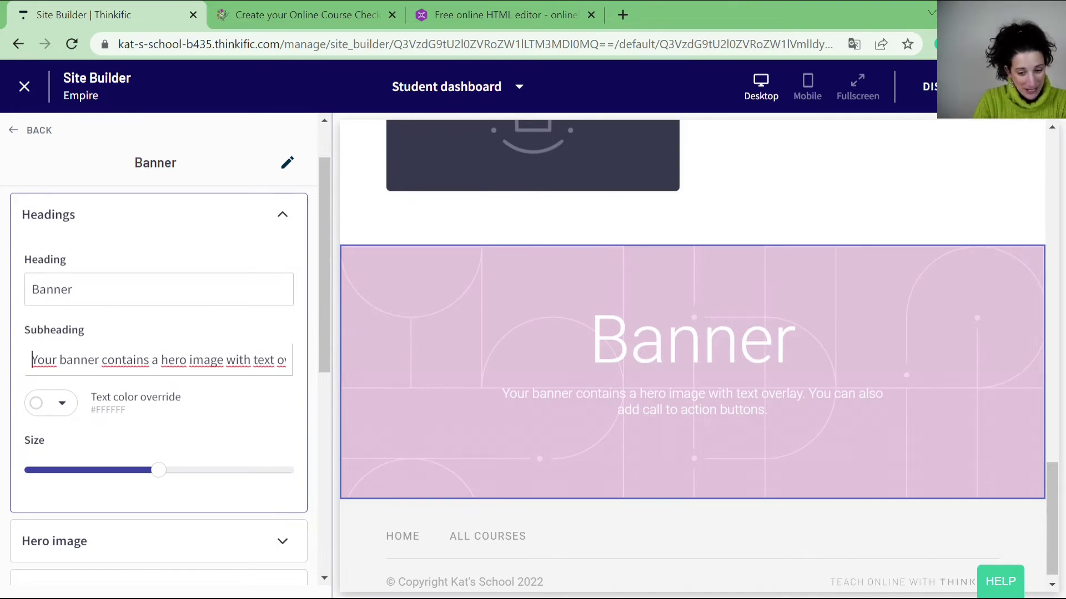
key(Right)
key(Right)
key(Right)
key(Right)
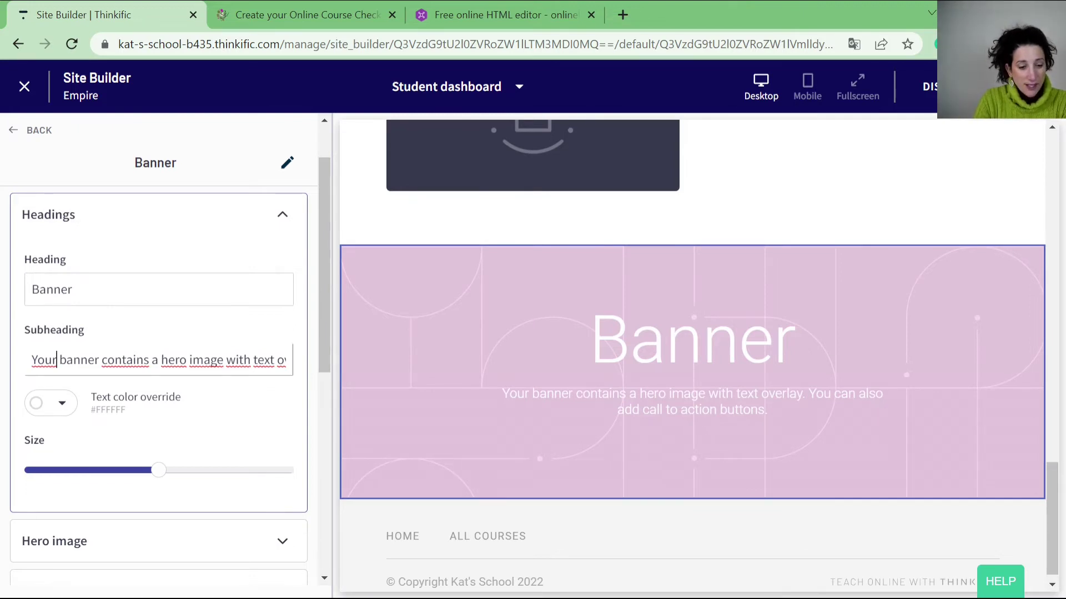
Reopen the hero image settings and set the overlay opacity to about 60% of its range
scroll(159, 355, down, 3)
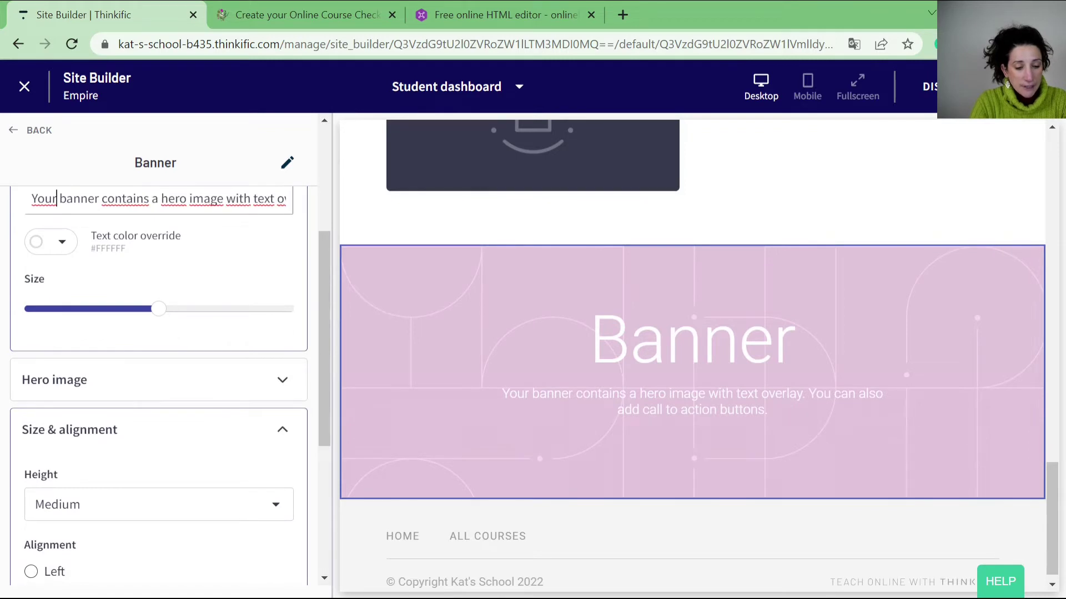
scroll(158, 355, down, 2)
click(158, 264)
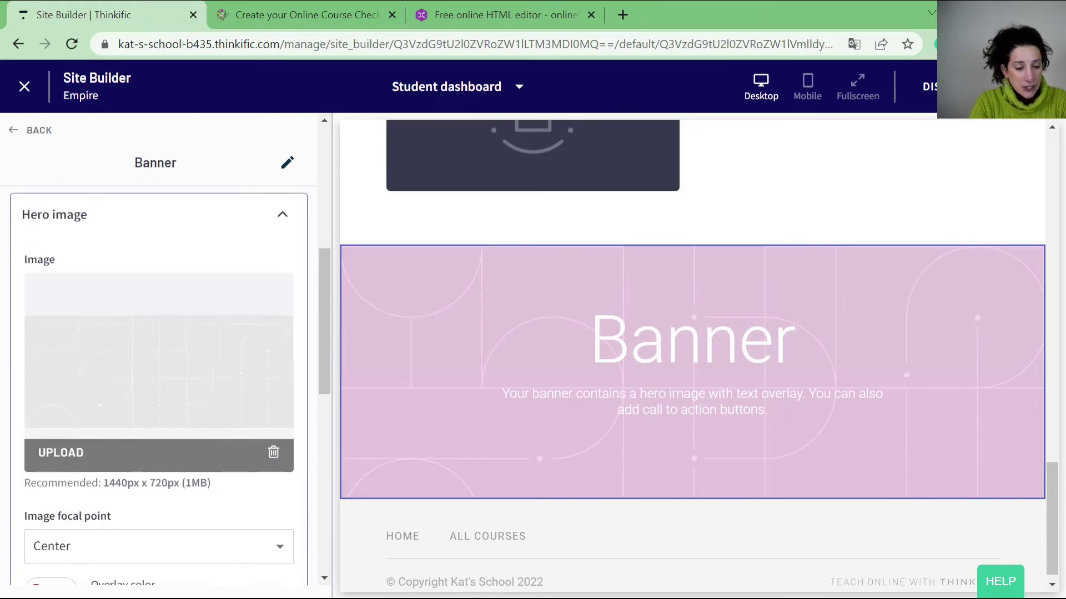
scroll(159, 386, down, 2)
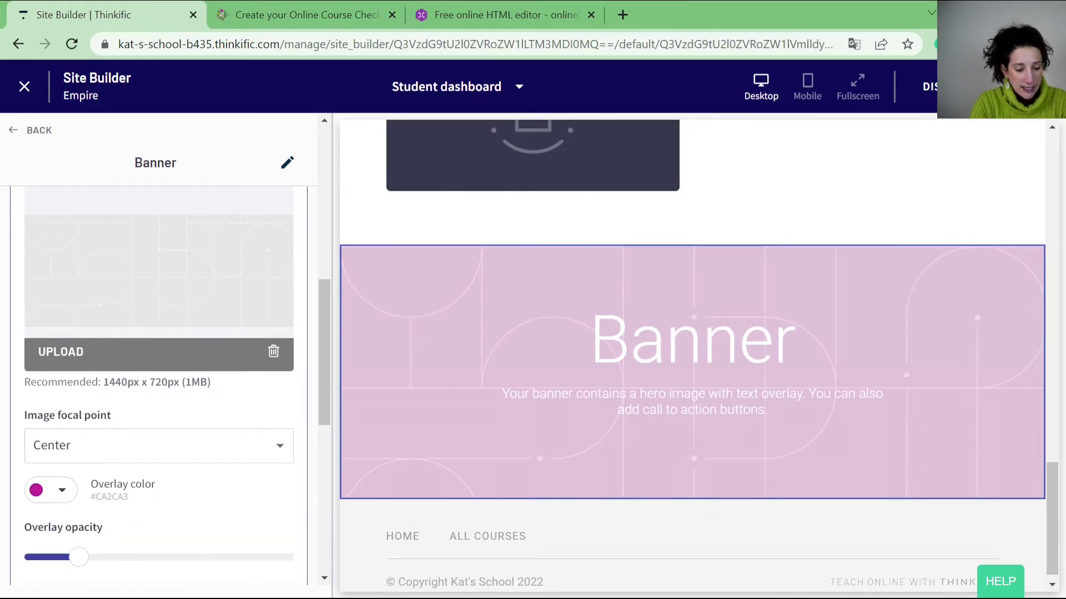
drag(77, 557, 184, 557)
Make the word "contains" bold in the banner's subheading by enclosing it in <b> and </b> tags
scroll(158, 355, up, 6)
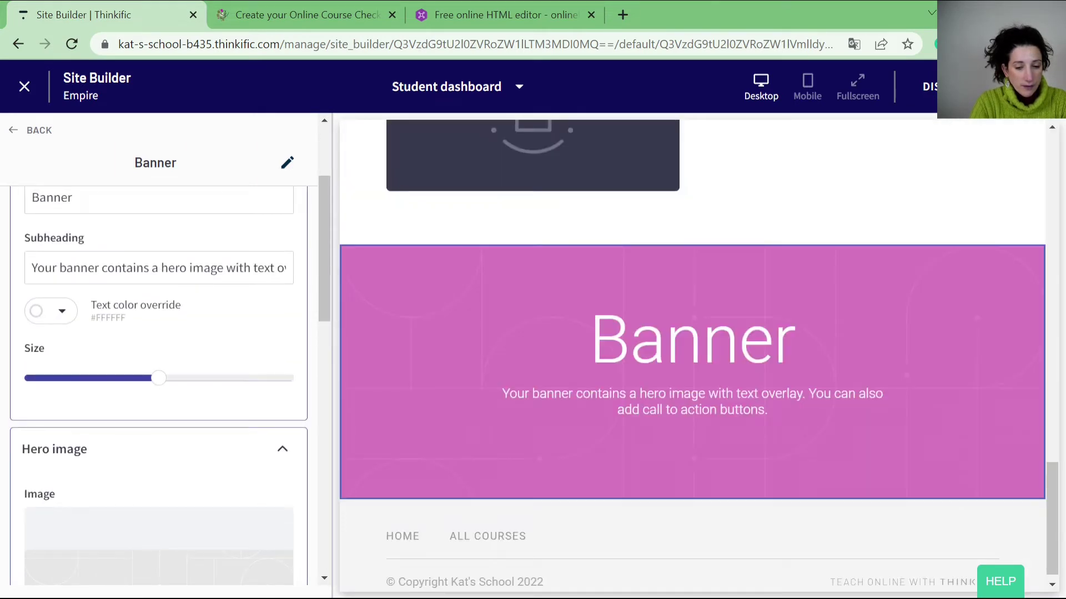
scroll(158, 356, up, 2)
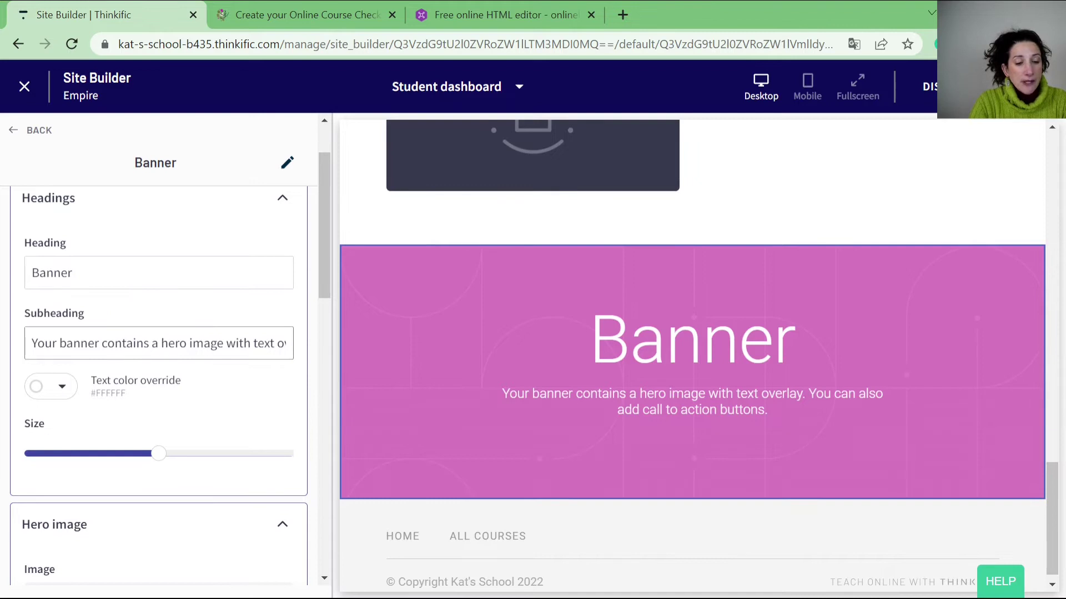
click(102, 343)
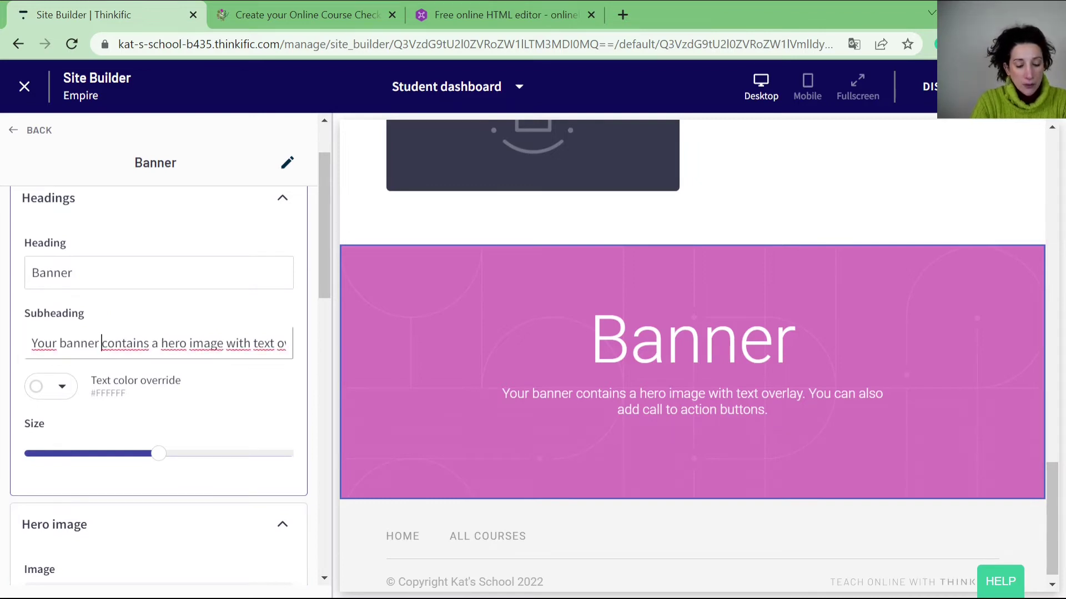
text(<b>)
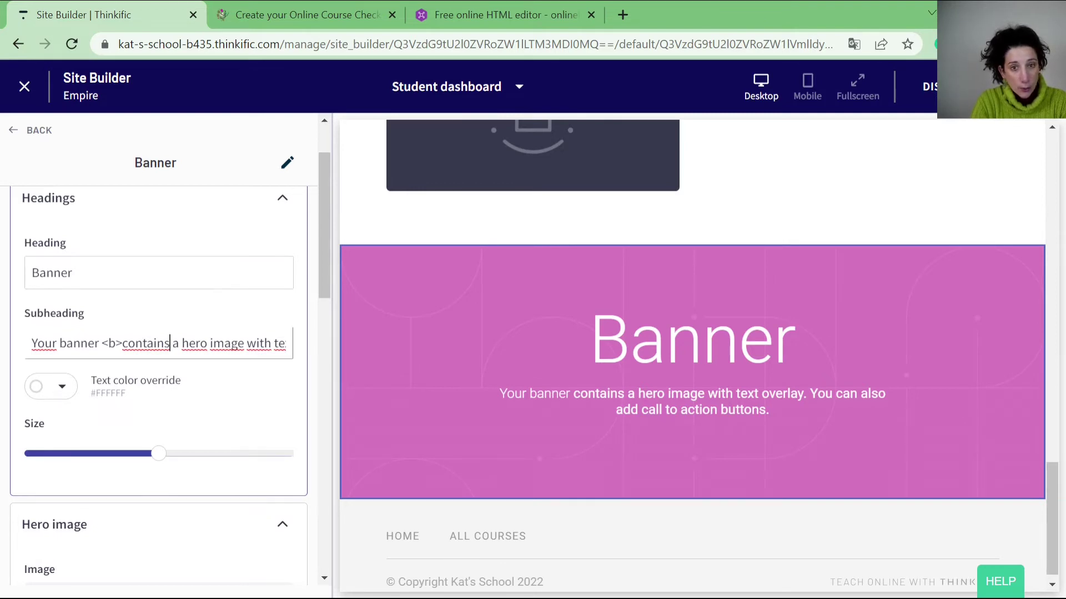
text(<)
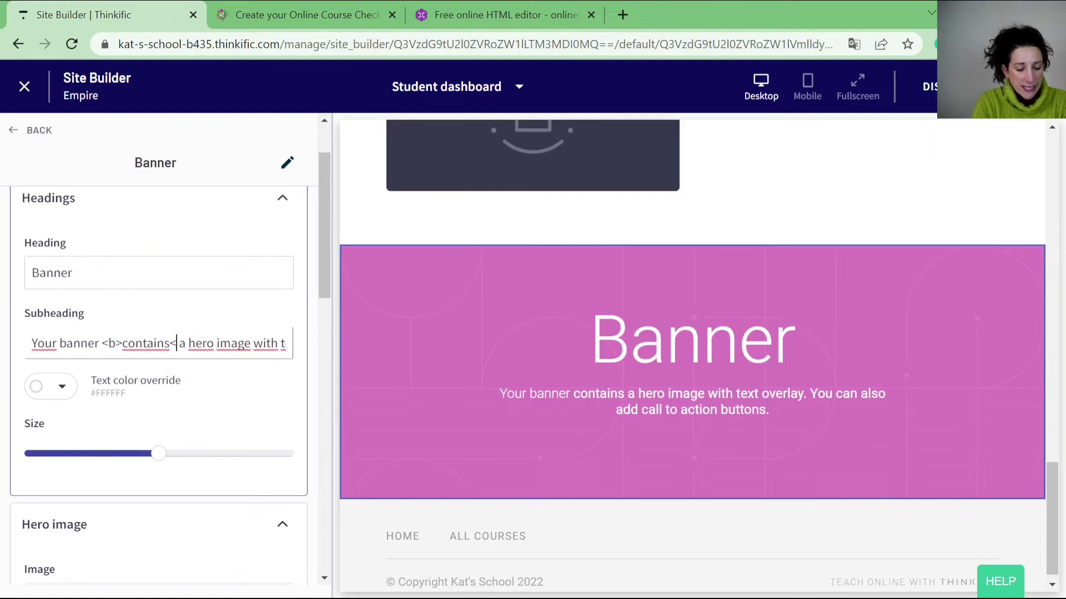
text(/b>)
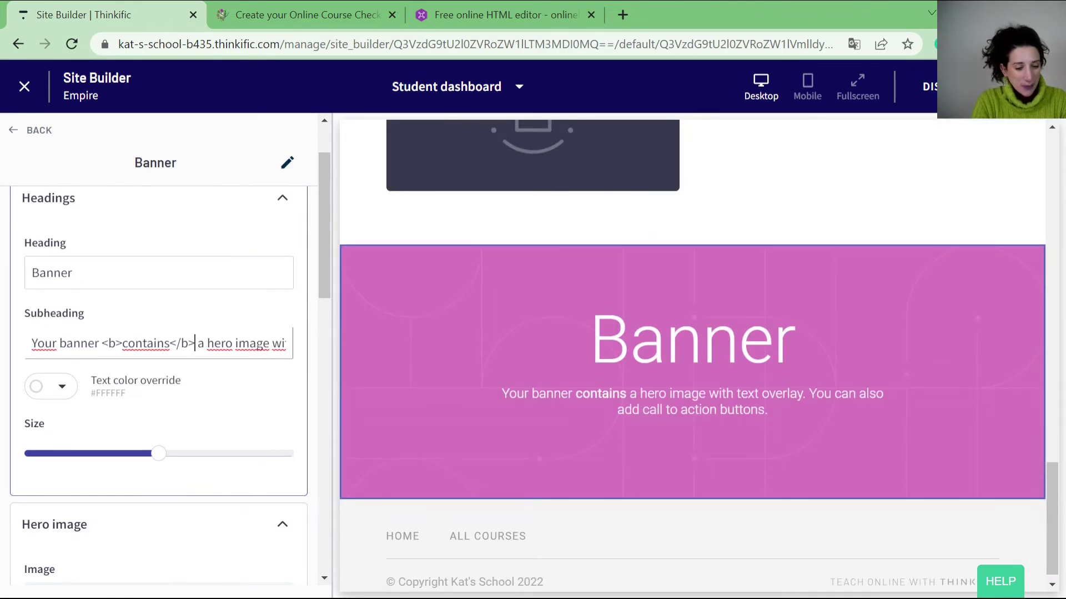
Set the banner's text color override to black (#000000)
click(50, 387)
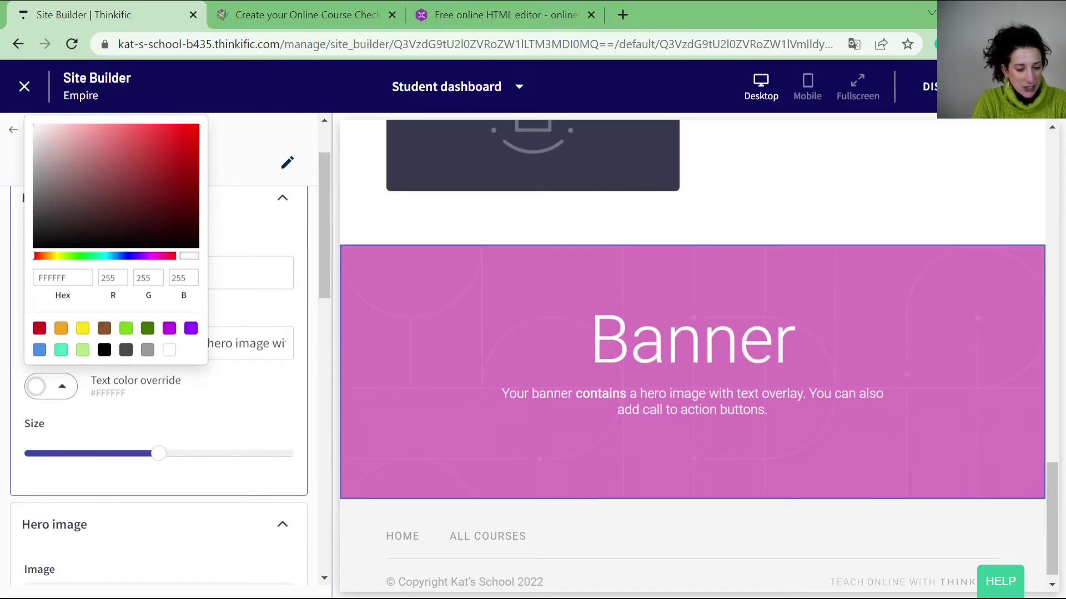
click(104, 350)
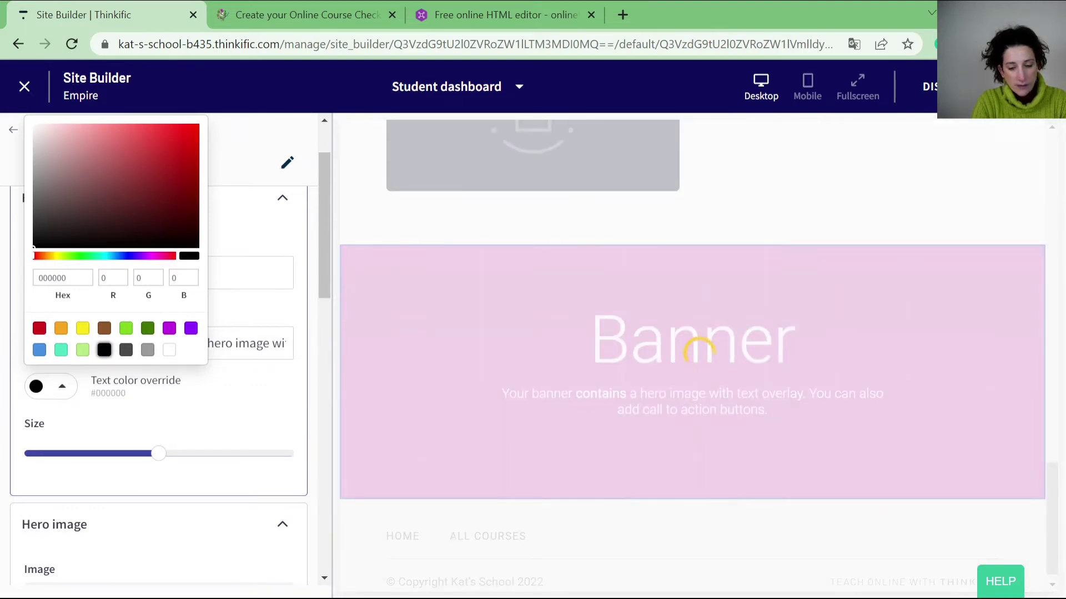
key(Escape)
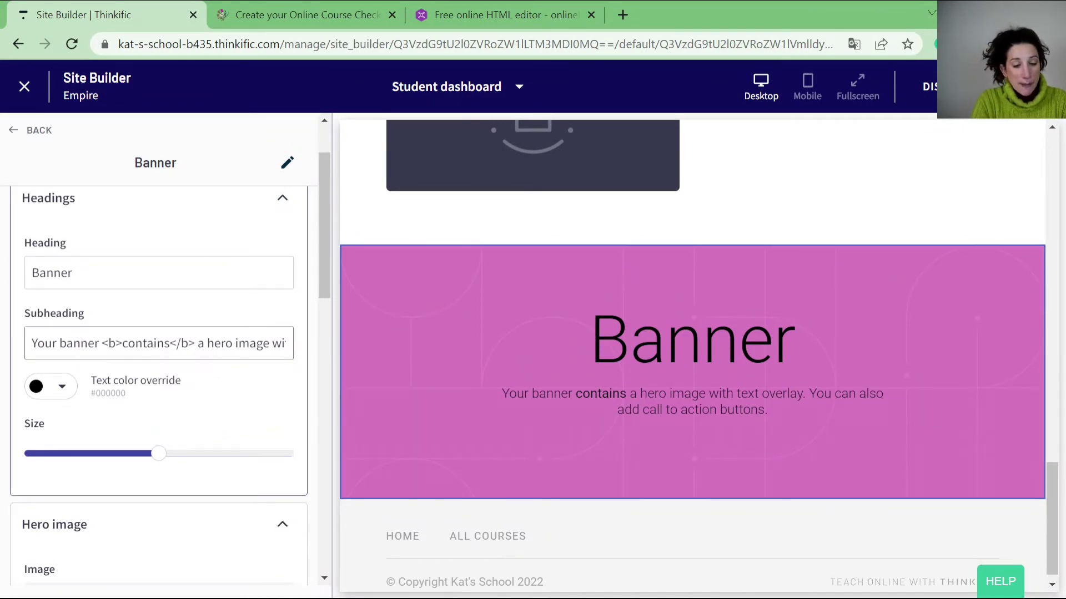
Insert a <br/> line break after "hero image" in the banner's subheading
click(269, 343)
text(<br/)
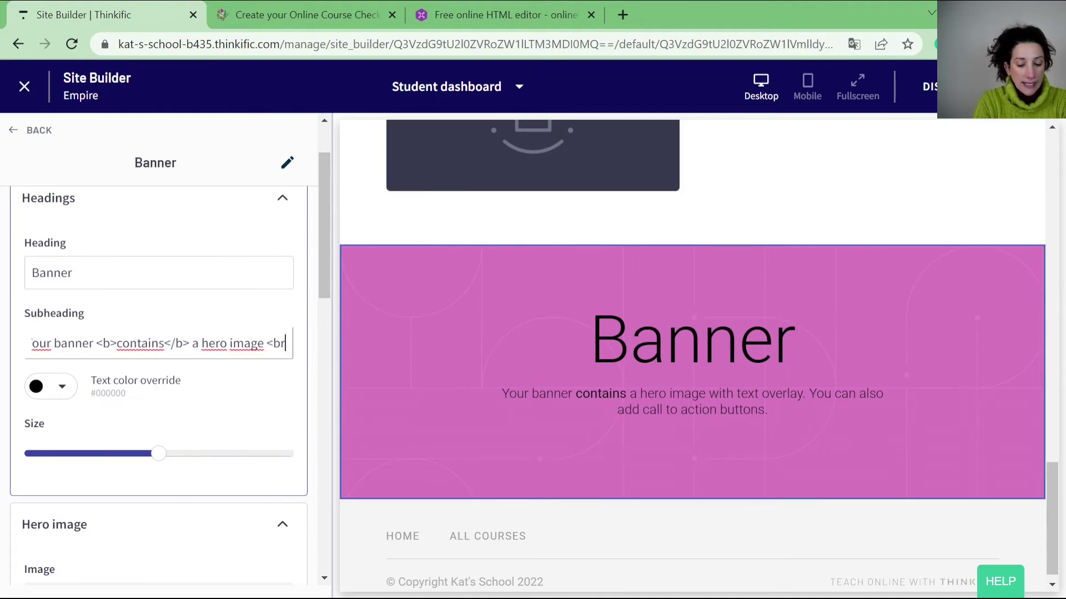
text(>)
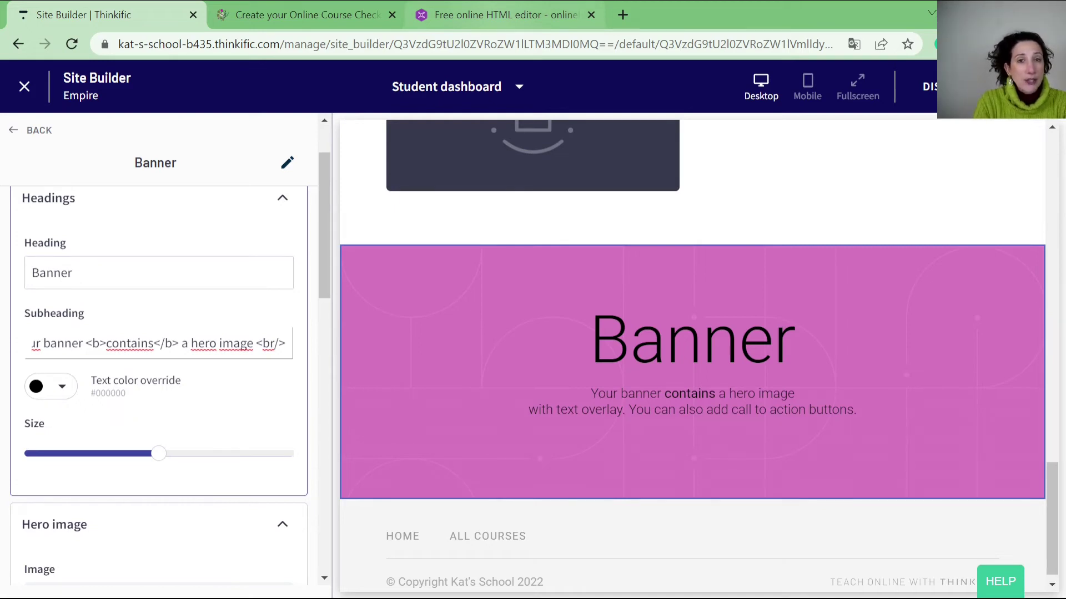
Switch to the Online HTML Editor, delete all of its existing source code, and place the cursor in the empty visual editor
click(505, 15)
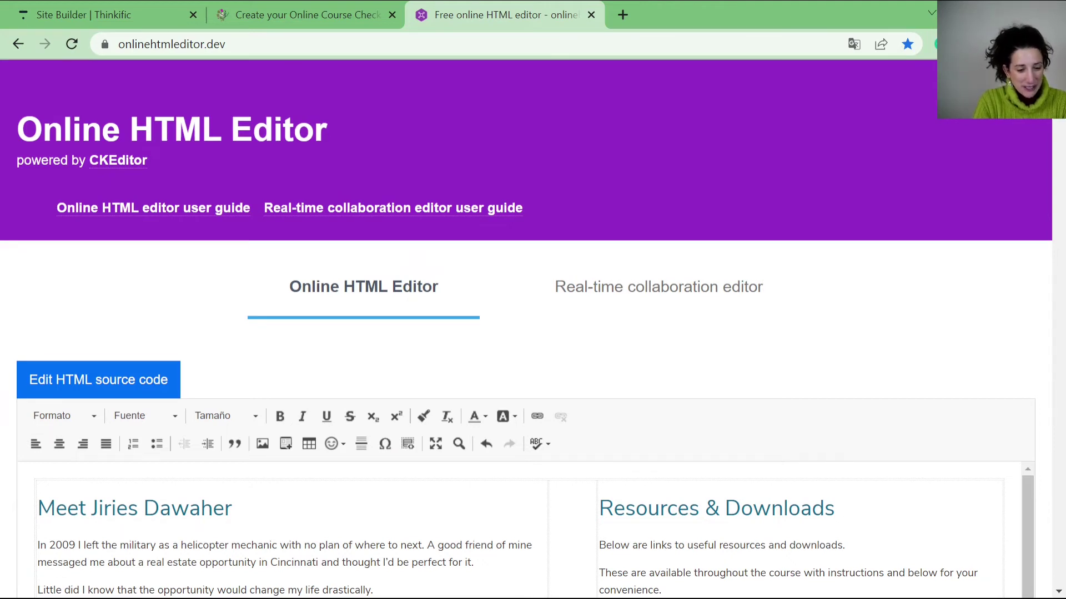
click(98, 379)
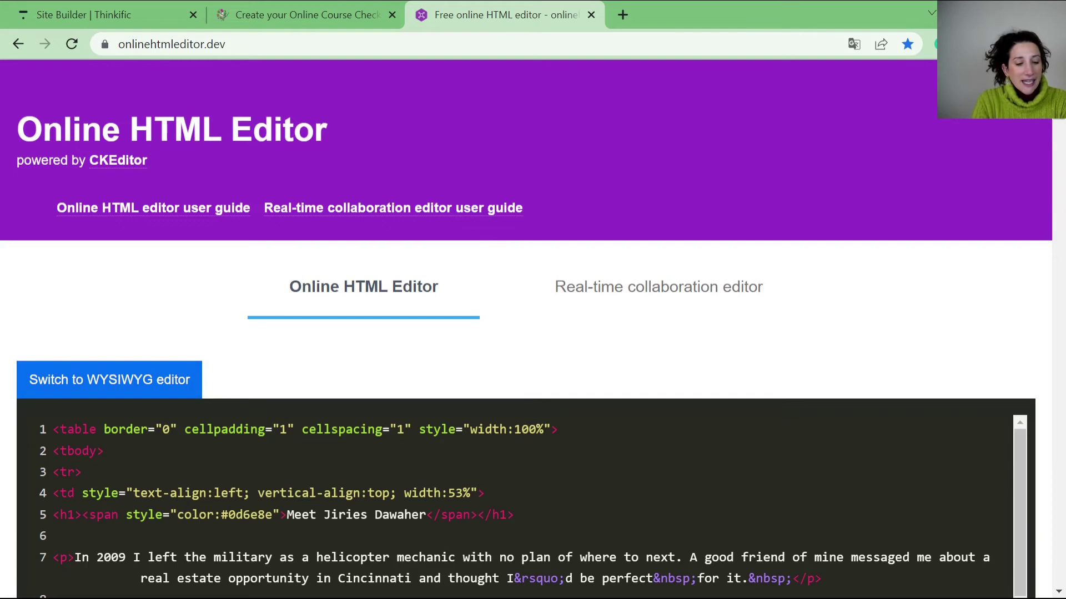
key(ctrl+a)
key(BackSpace)
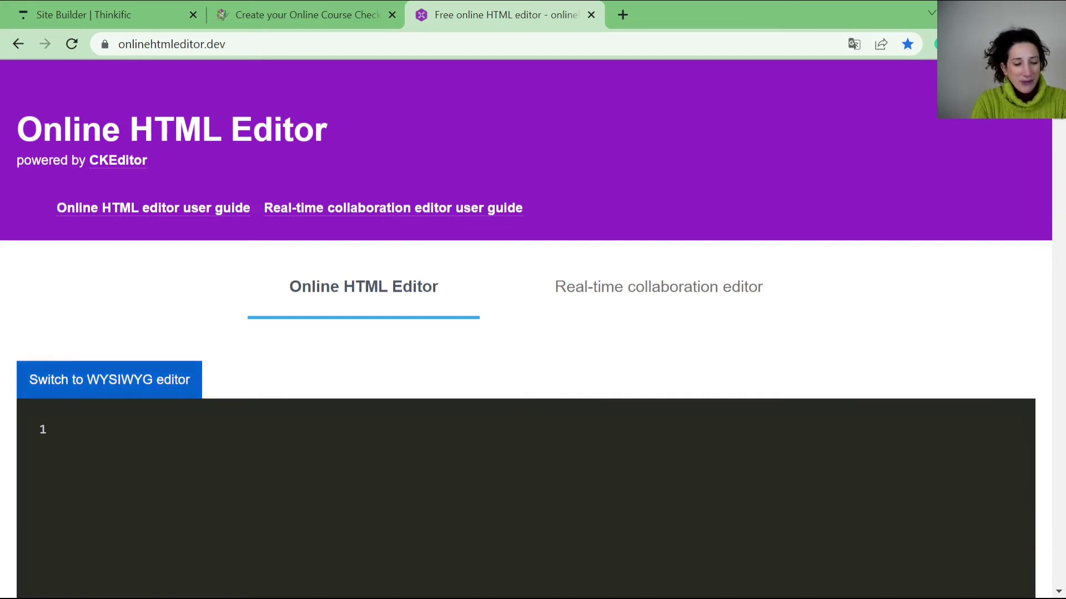
click(99, 380)
scroll(526, 333, down, 3)
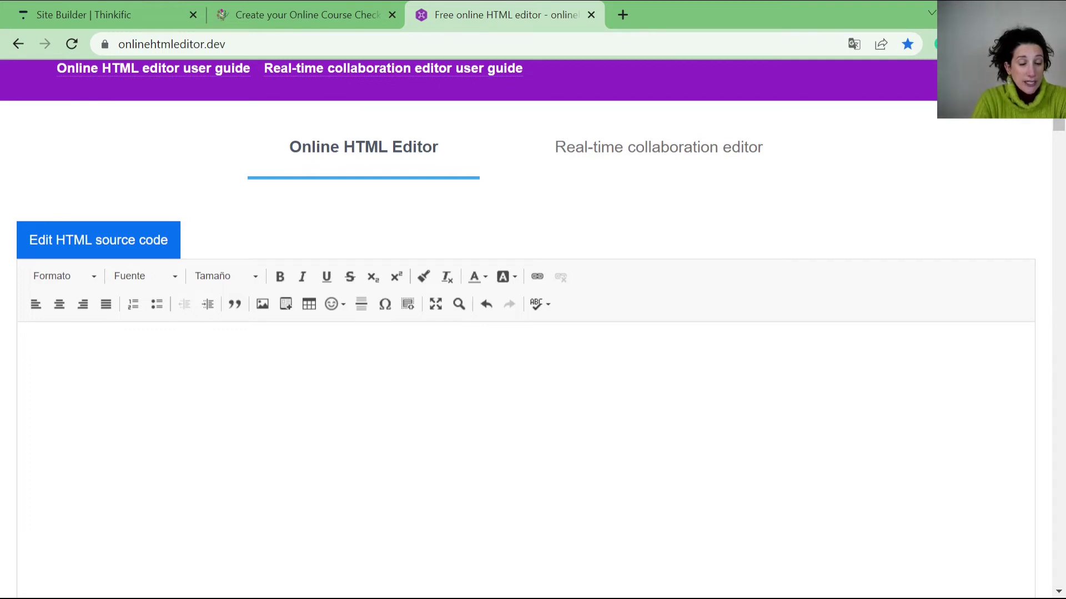
click(35, 347)
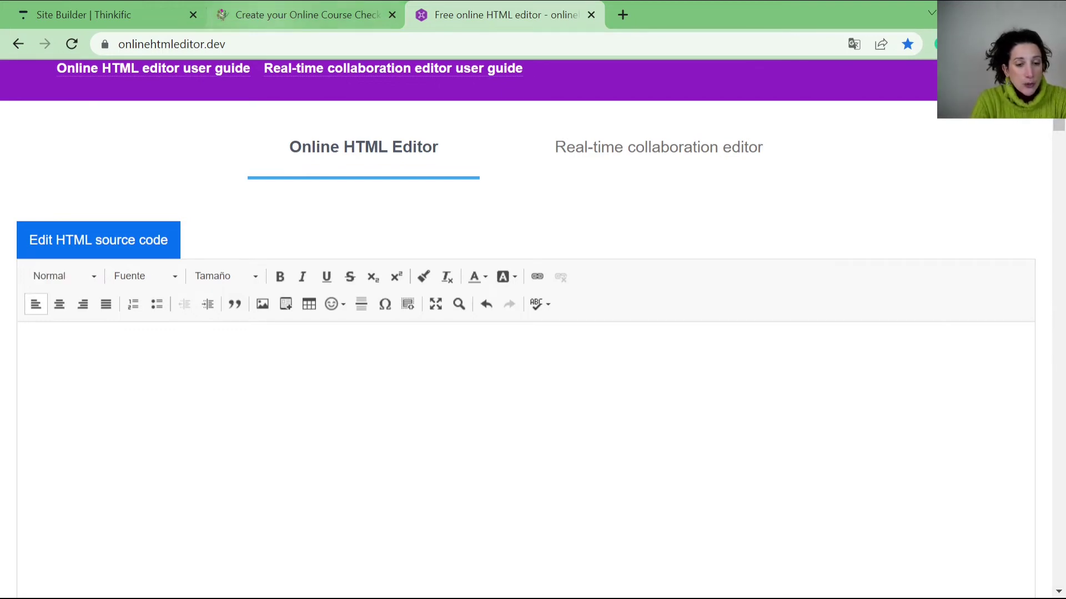
Copy the bullet list from "Stop jumping" to "Save it for your future courses!" on The Stella Way page into the HTML editor
click(299, 15)
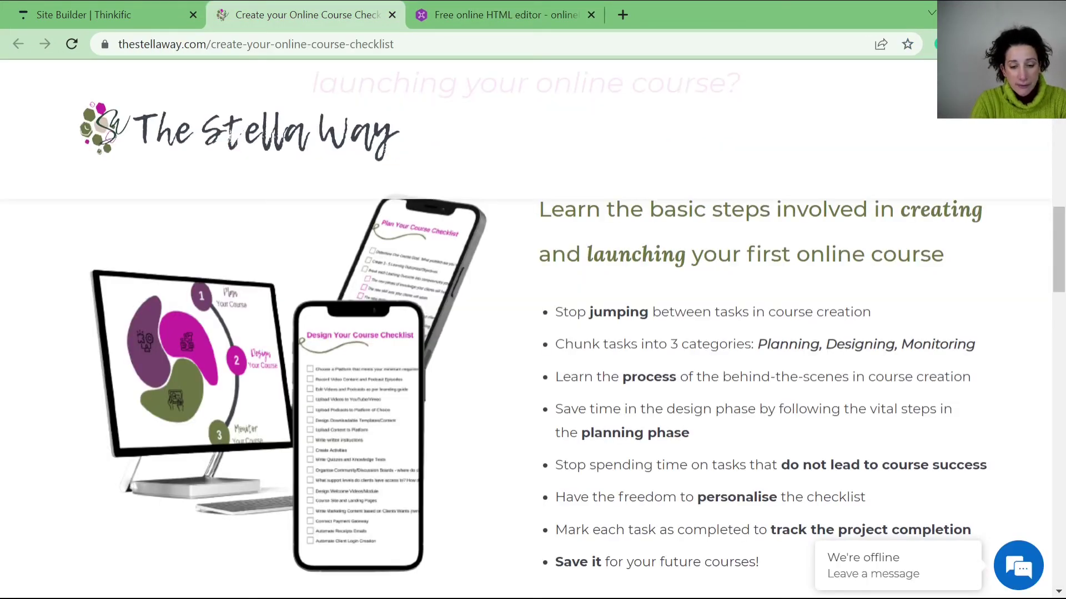
drag(555, 312, 758, 562)
key(ctrl+c)
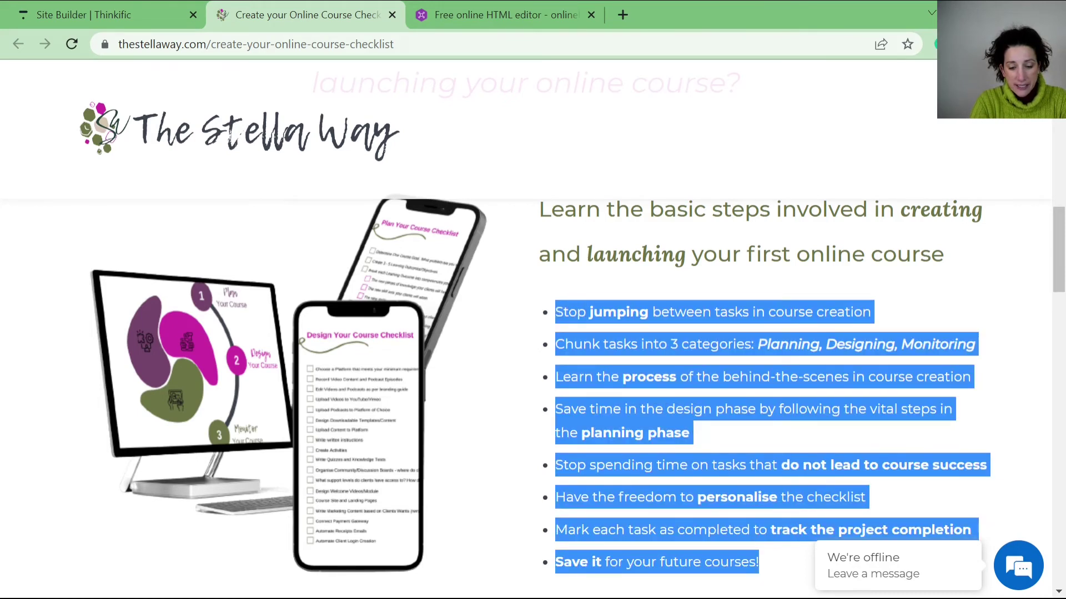
key(ctrl+Tab)
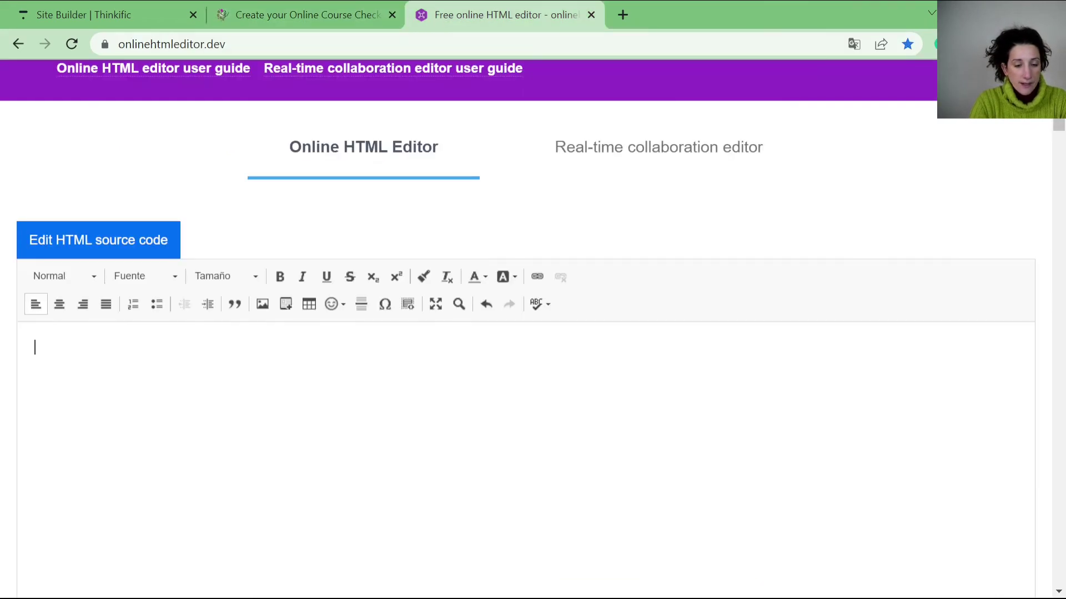
key(ctrl+v)
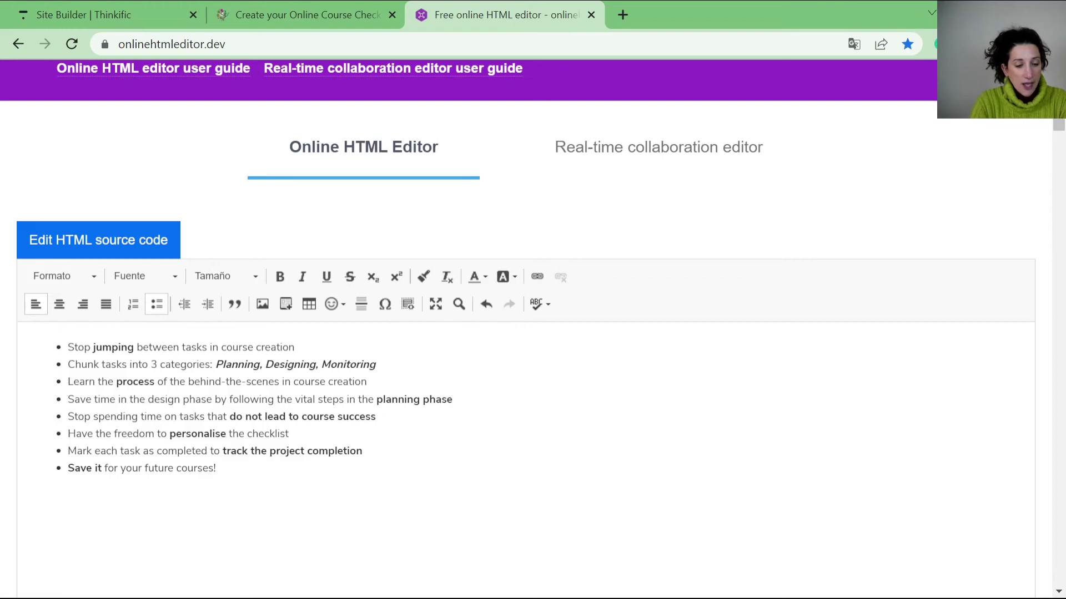
Remove the bullet formatting from the whole pasted list so its items become plain paragraphs
key(ctrl+a)
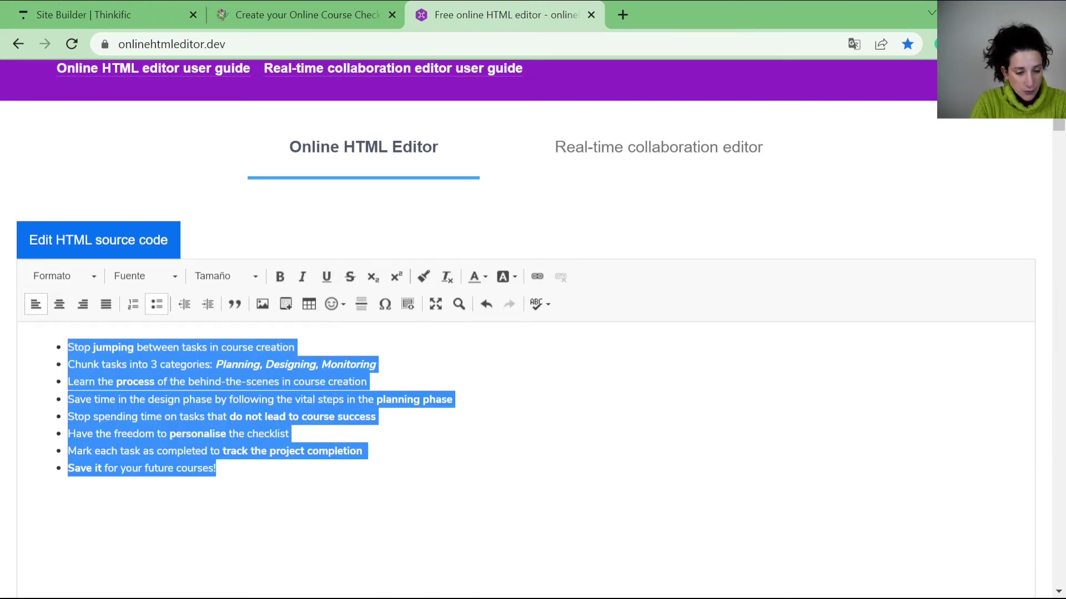
click(157, 304)
click(255, 487)
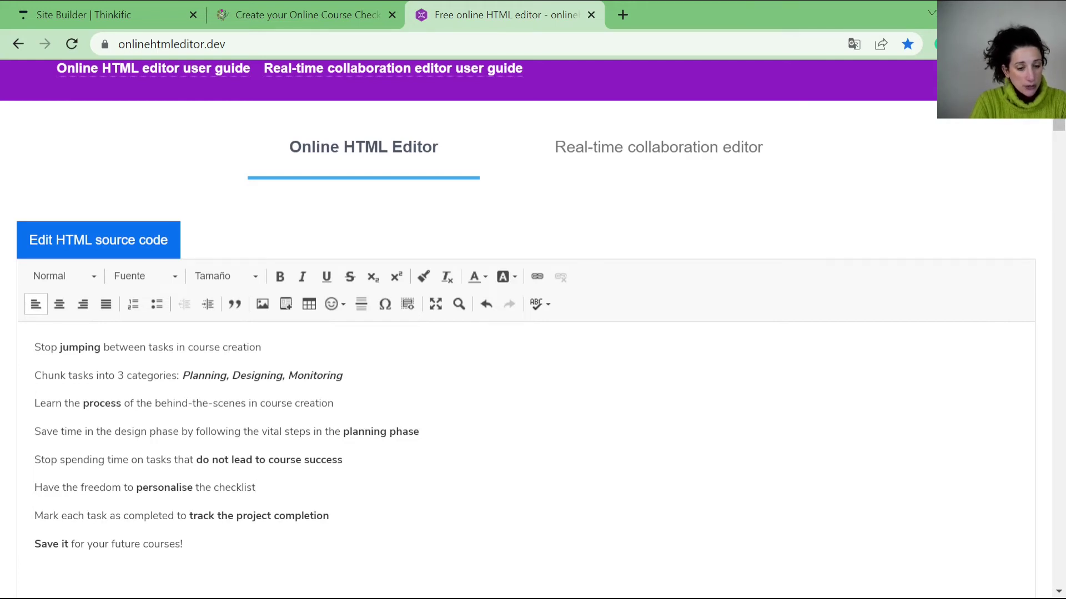
Show the HTML source code of the paragraphs and copy all of it
click(98, 240)
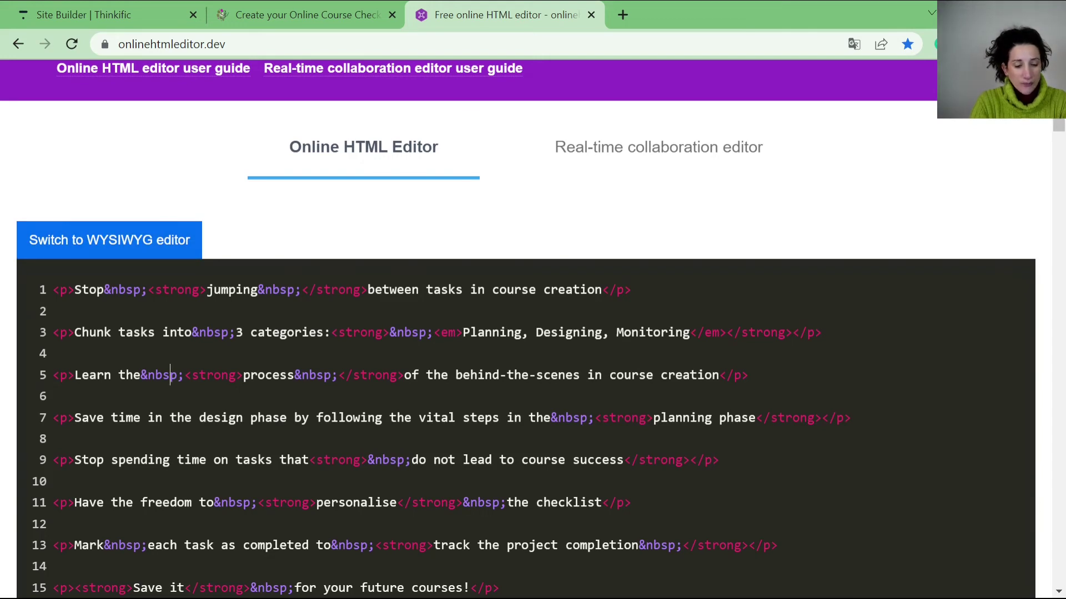
click(98, 240)
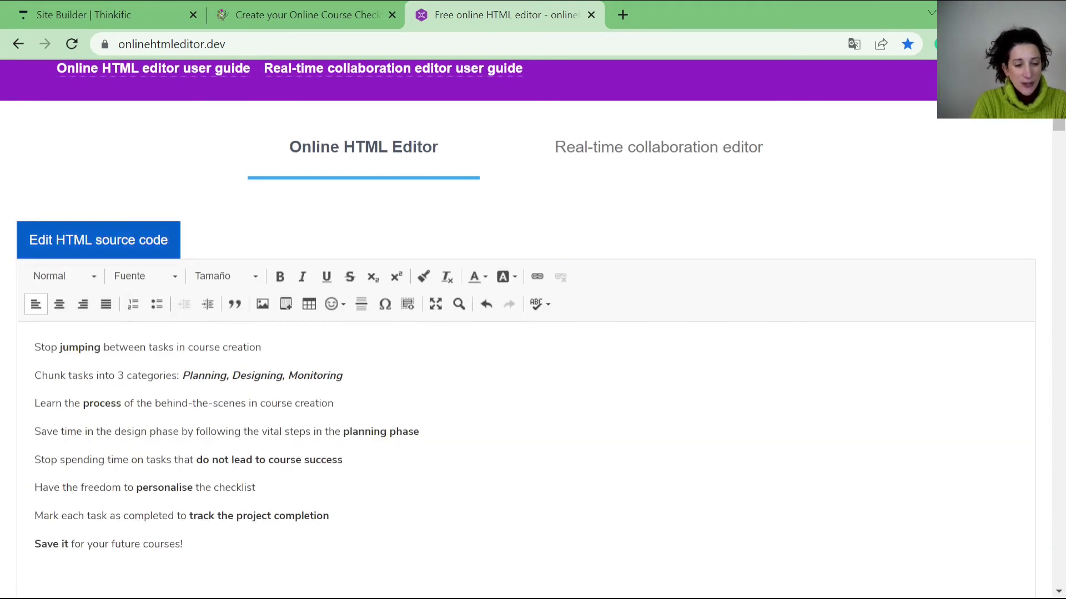
click(99, 240)
click(53, 353)
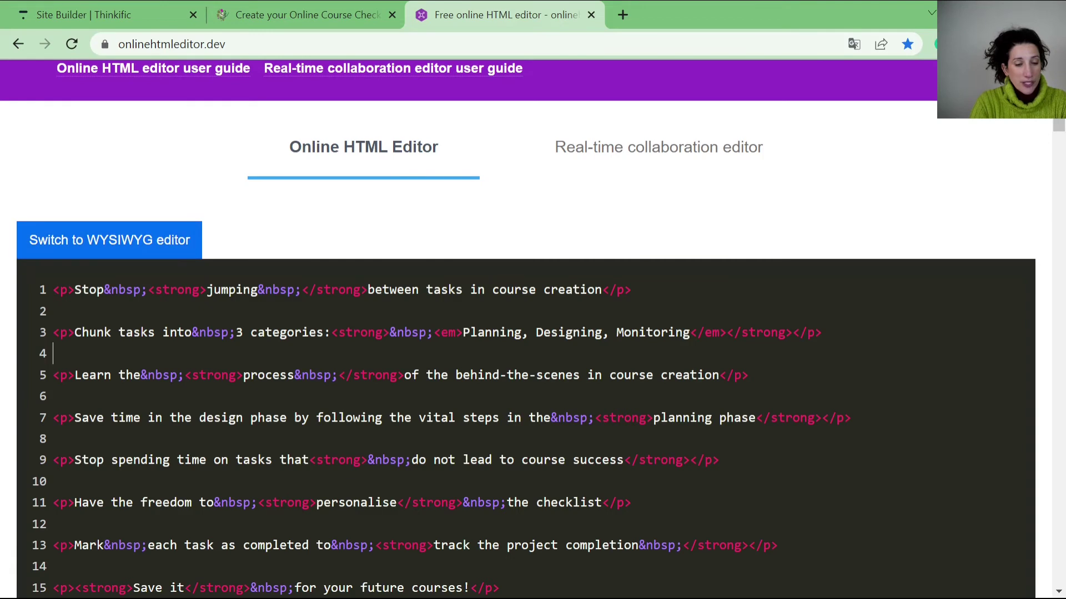
key(ctrl+a)
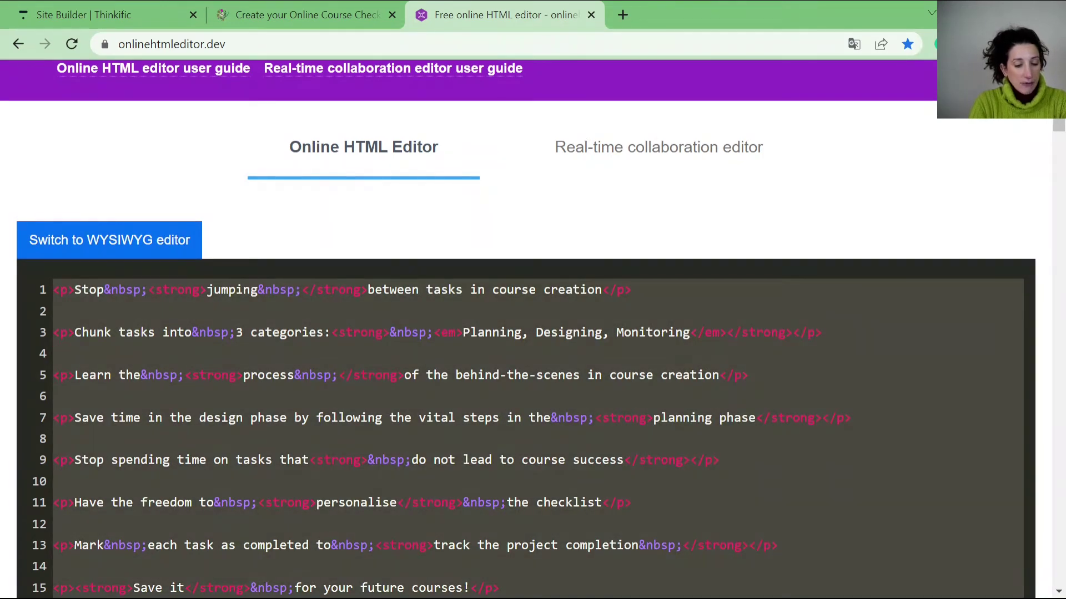
Switch to the Thinkific Site Builder and replace the banner's entire subheading with the copied HTML code
click(111, 15)
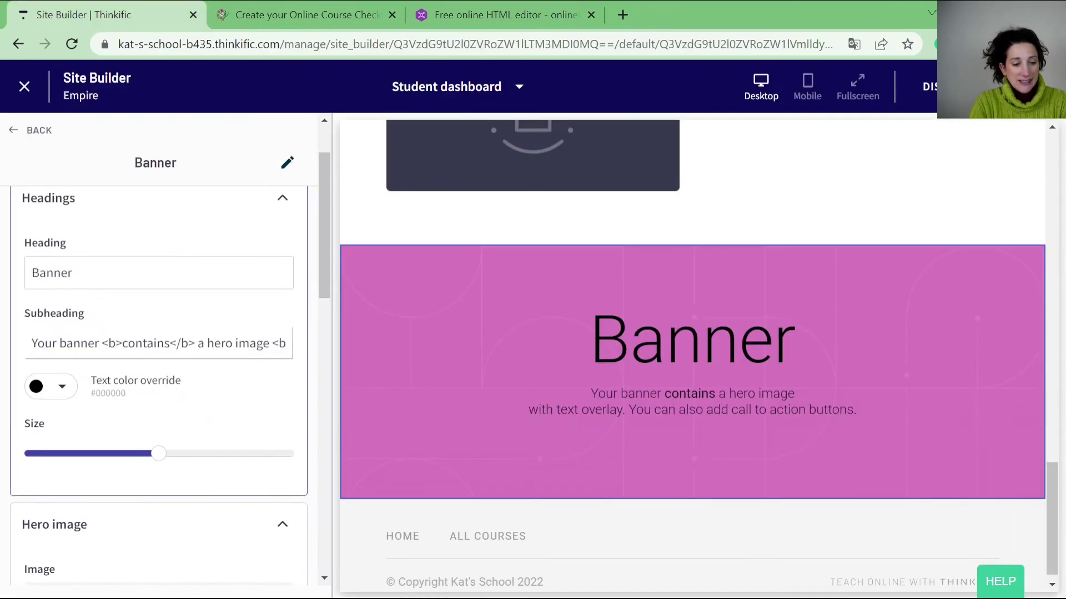
click(136, 343)
key(ctrl+a)
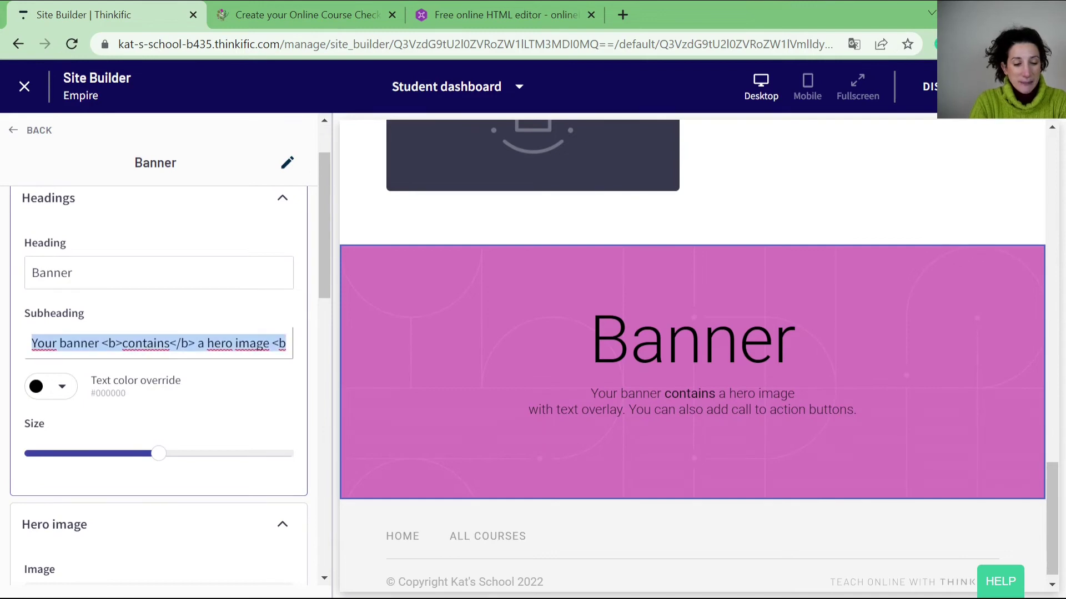
key(ctrl+v)
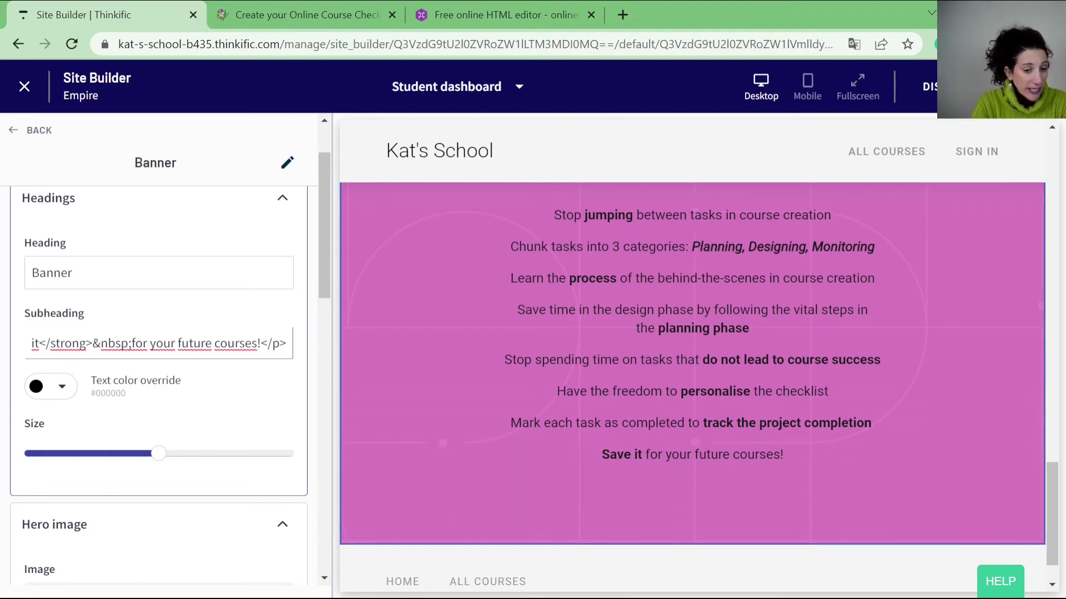
Return to the HTML editor's visual view and add two blank lines below "Save it for your future courses!"
click(491, 12)
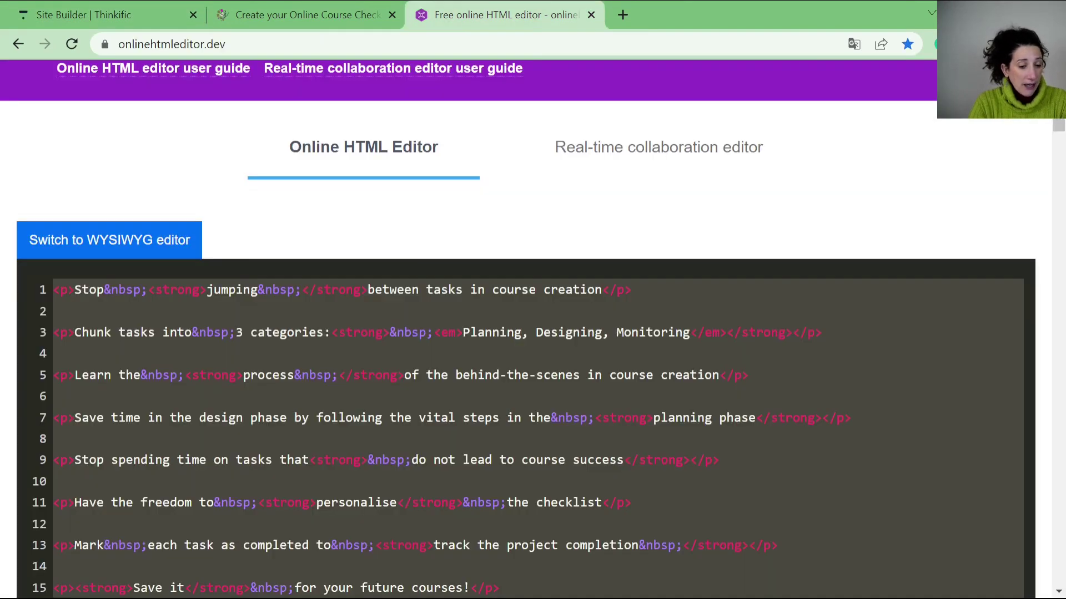
click(109, 240)
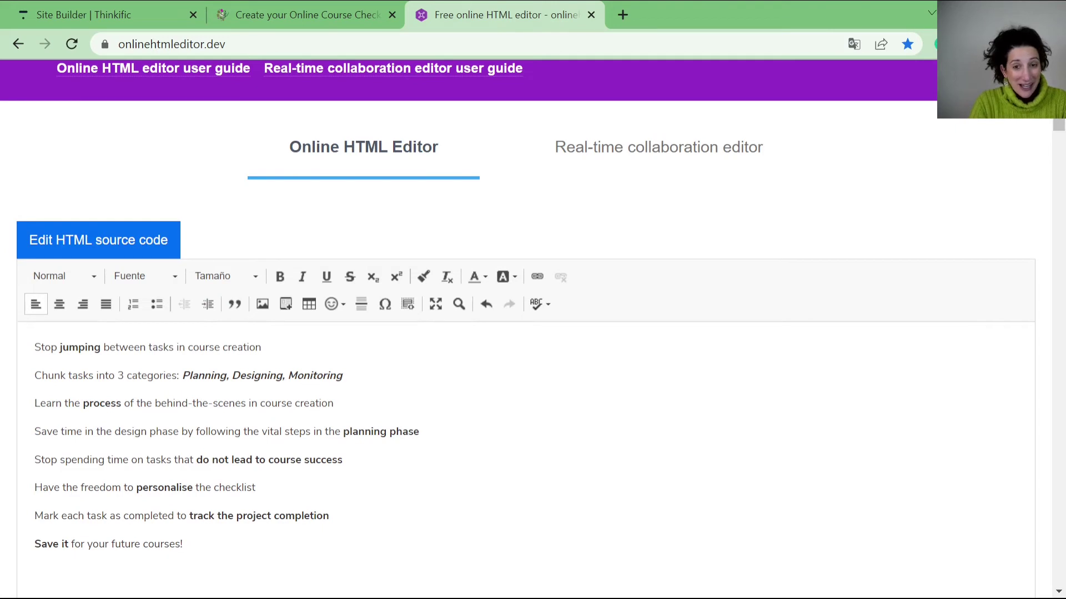
drag(183, 544, 34, 460)
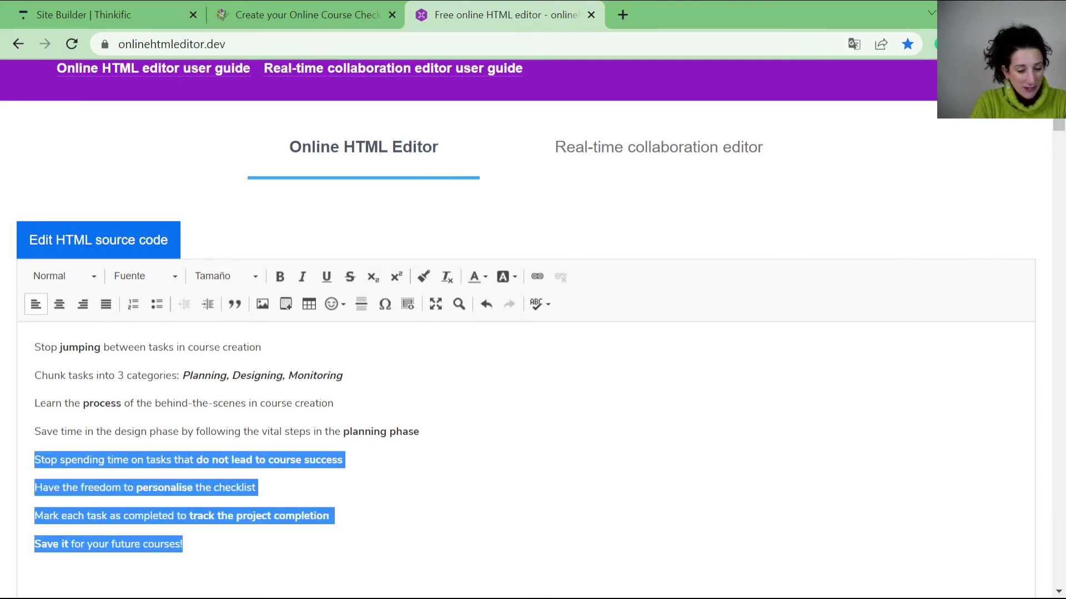
click(271, 459)
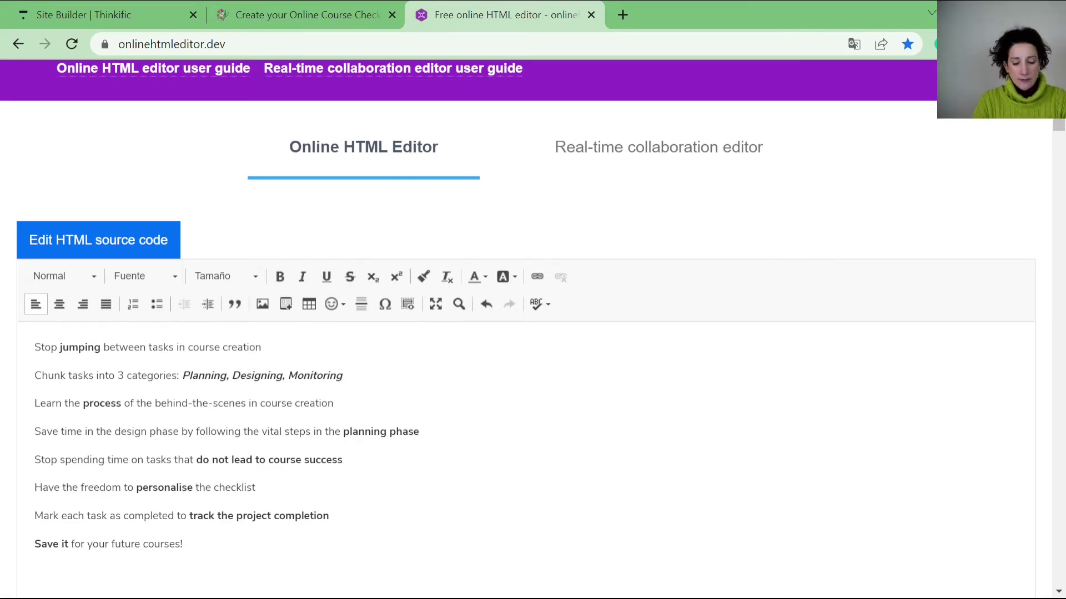
key(Return)
key(Return)
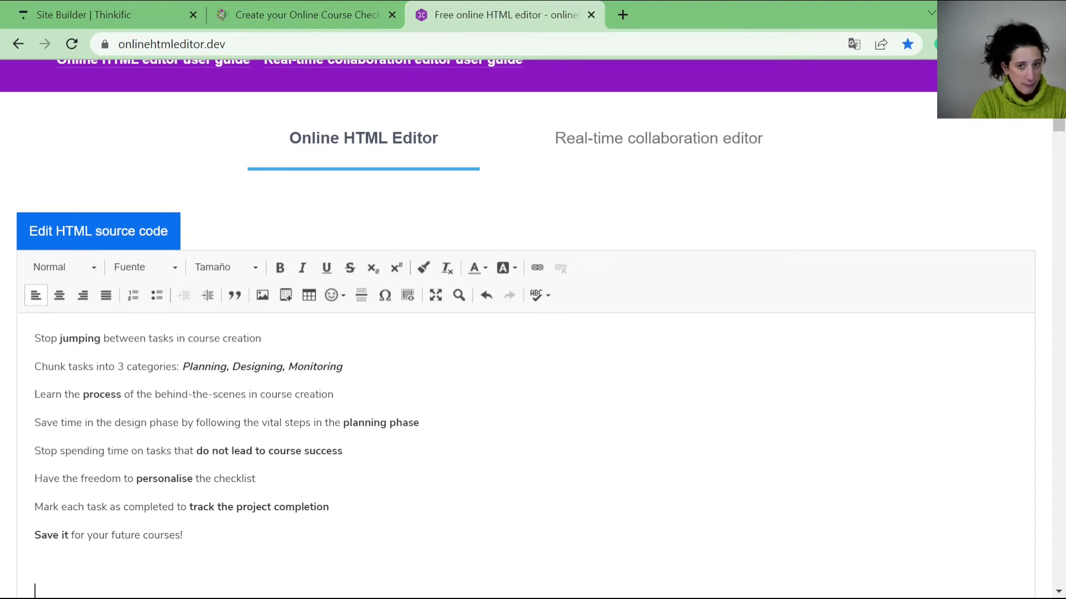
scroll(526, 333, down, 3)
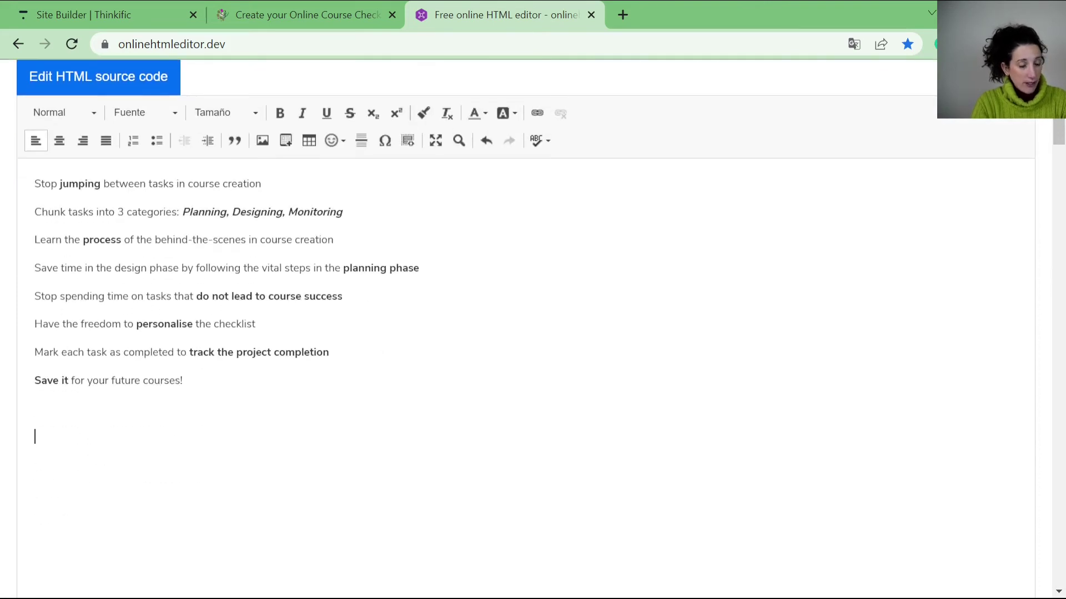
Start a new table below the paragraphs with 1 row, 2 columns and a border size of 0
click(309, 140)
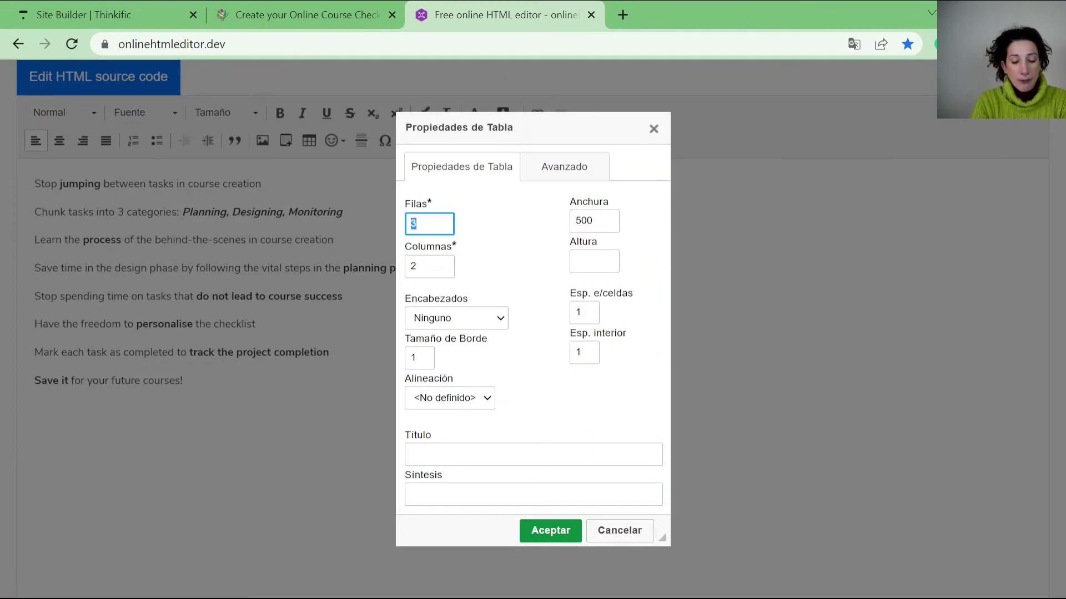
click(417, 223)
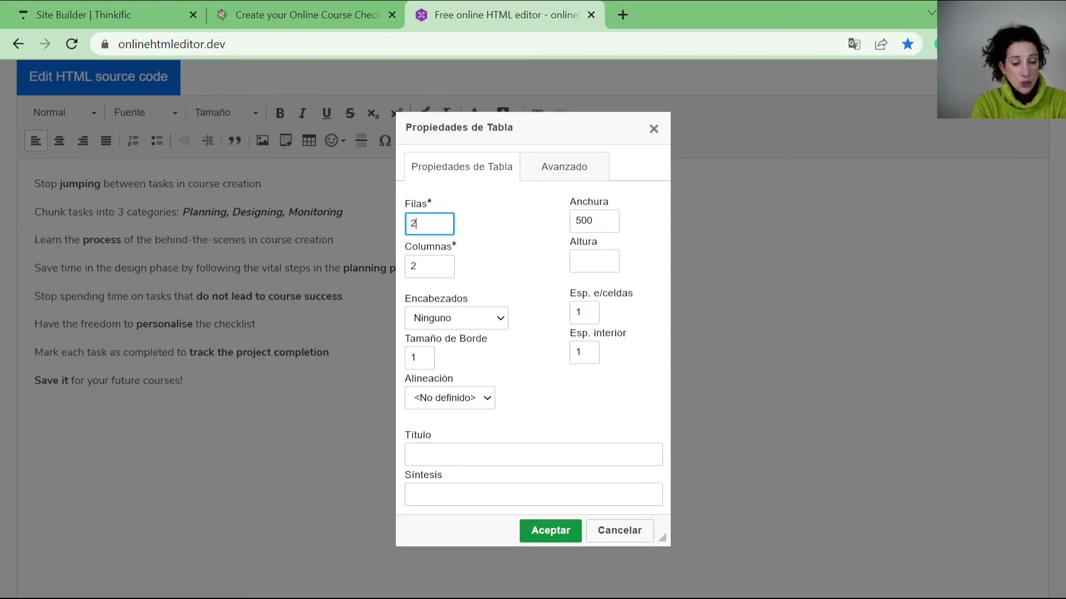
key(BackSpace)
text(1)
key(Tab)
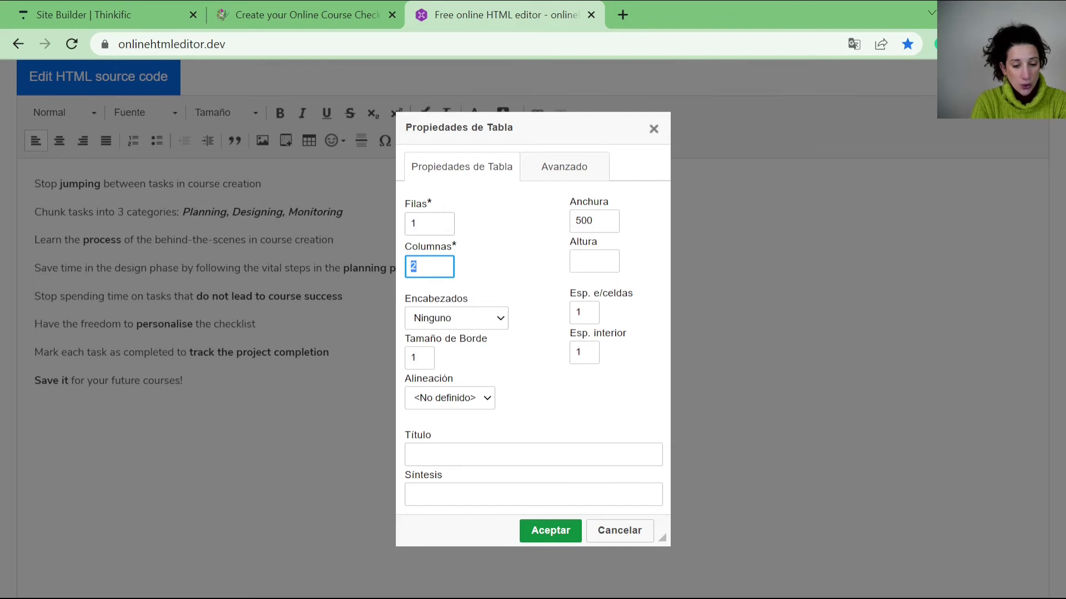
key(Tab)
key(Tab)
key(BackSpace)
text(0)
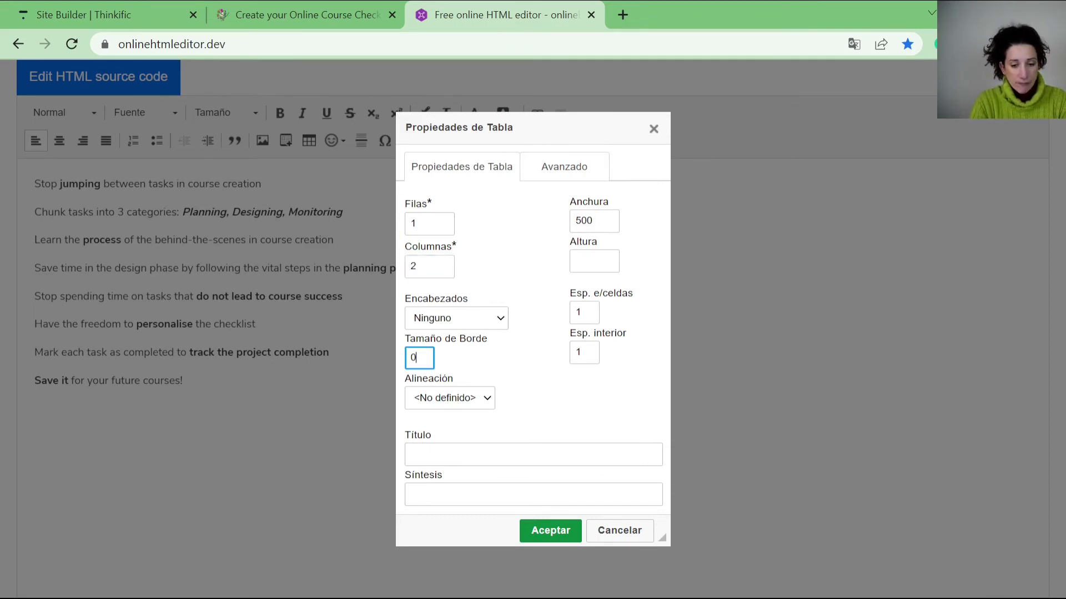
Set the table's width to 80% and insert it below the paragraphs
key(Tab)
key(Tab)
text(100)
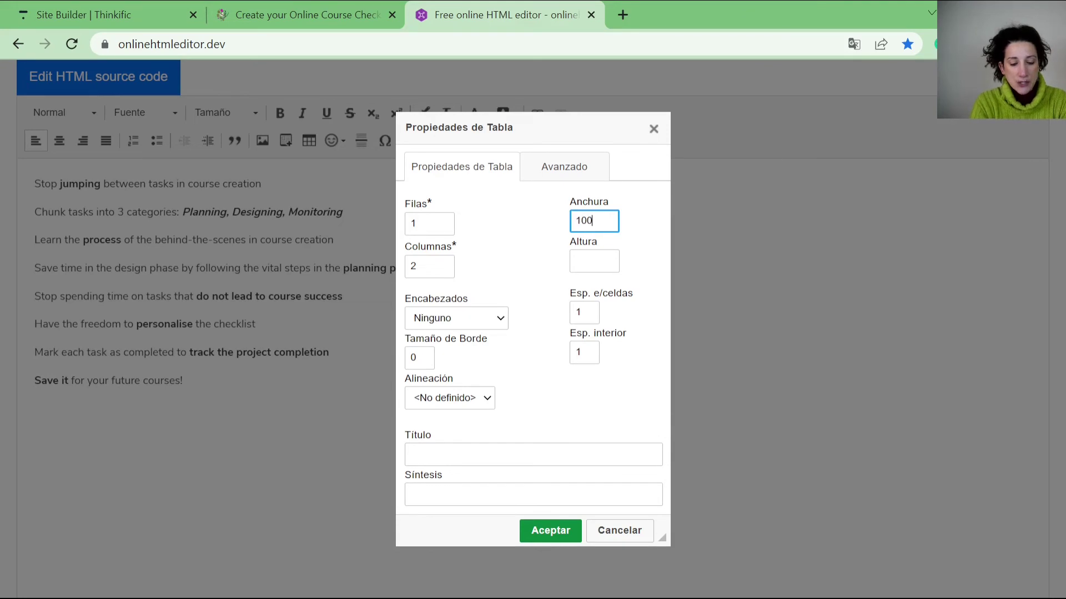
text(%)
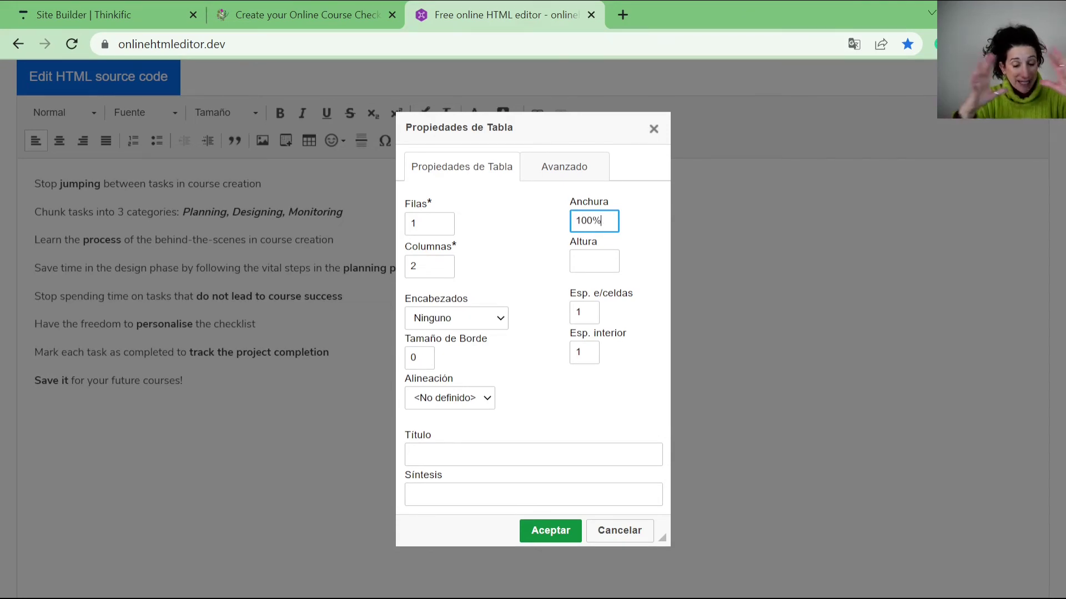
key(BackSpace)
key(BackSpace)
key(BackSpace)
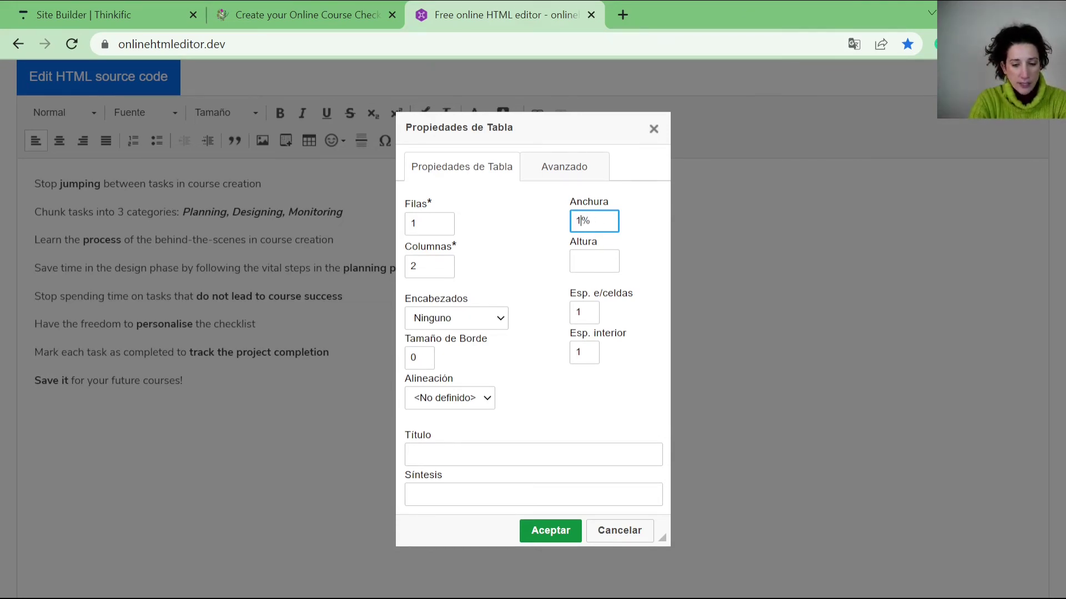
text(80)
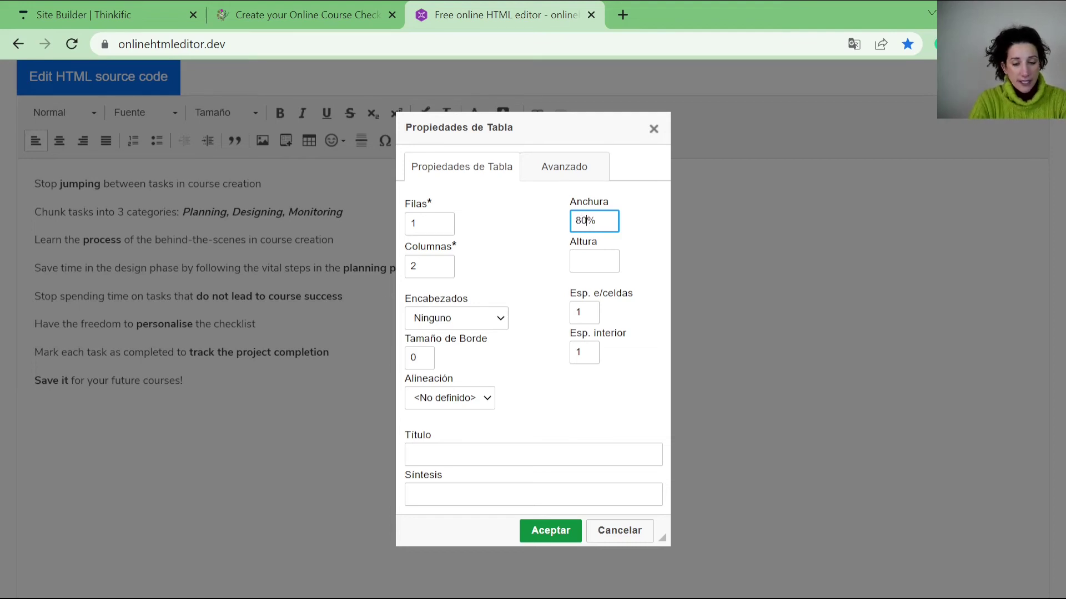
click(549, 530)
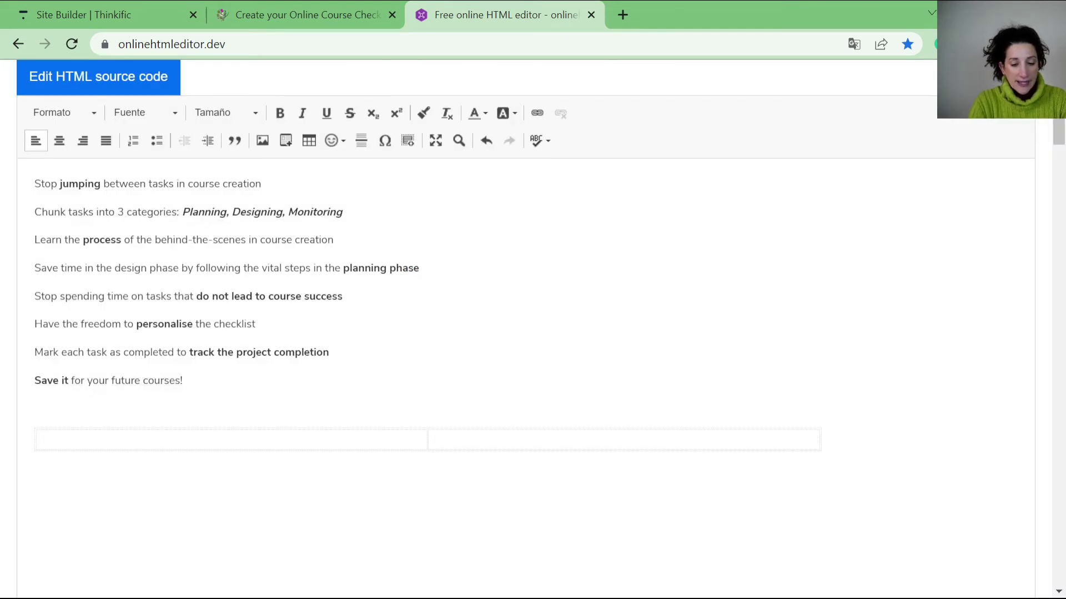
Move the first four paragraphs, from "Stop jumping" to "planning phase", into the table's first cell
drag(419, 268, 35, 184)
key(ctrl+x)
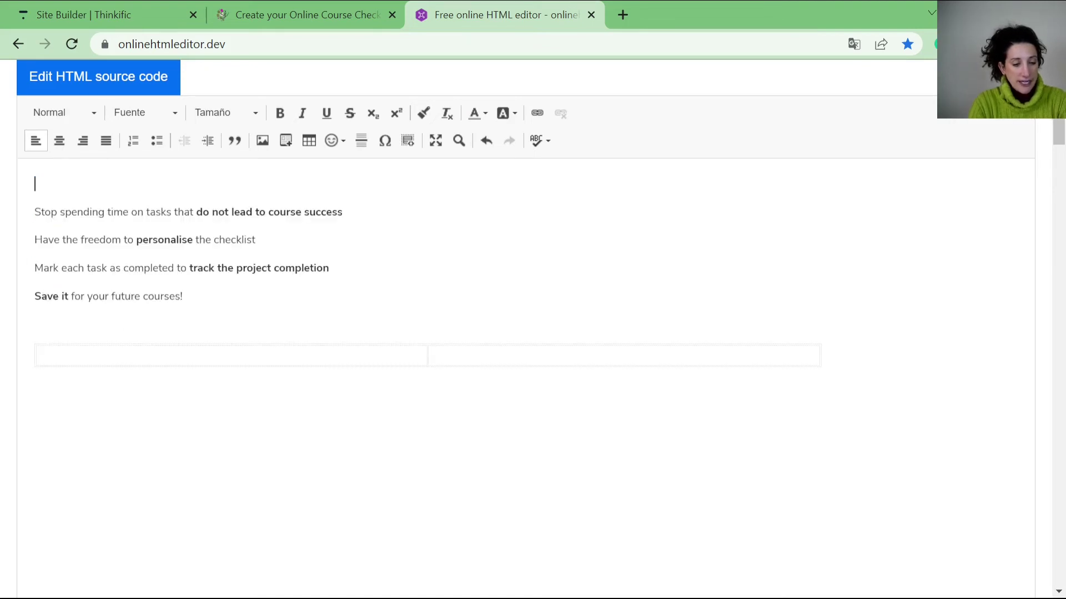
click(38, 355)
key(ctrl+v)
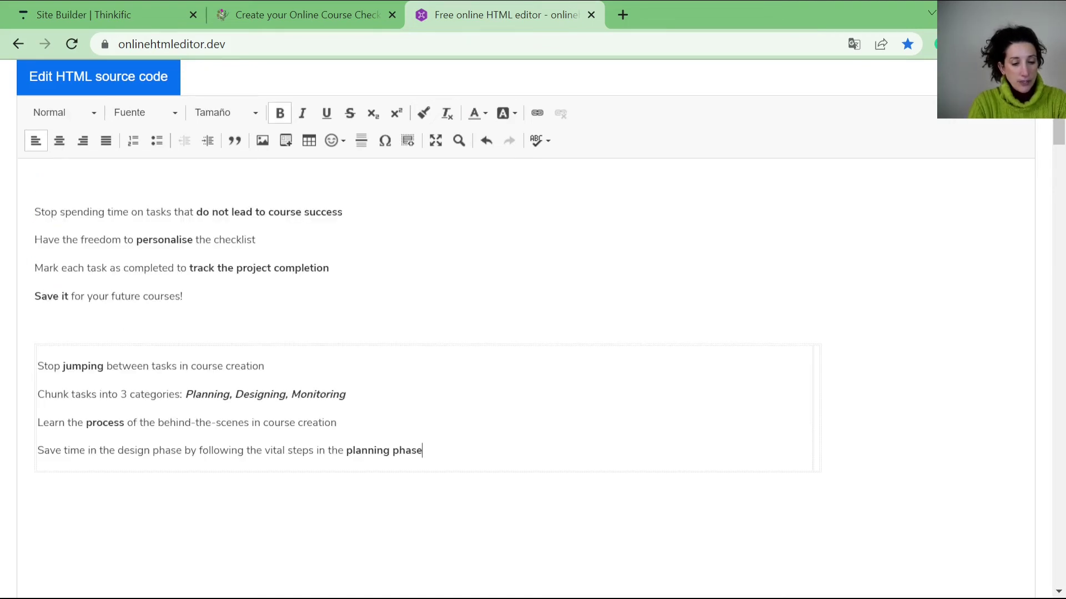
Move the remaining four paragraphs, from "Stop spending time" to "future courses!", into the table's second cell and remove the blank lines above the table
drag(183, 296, 34, 212)
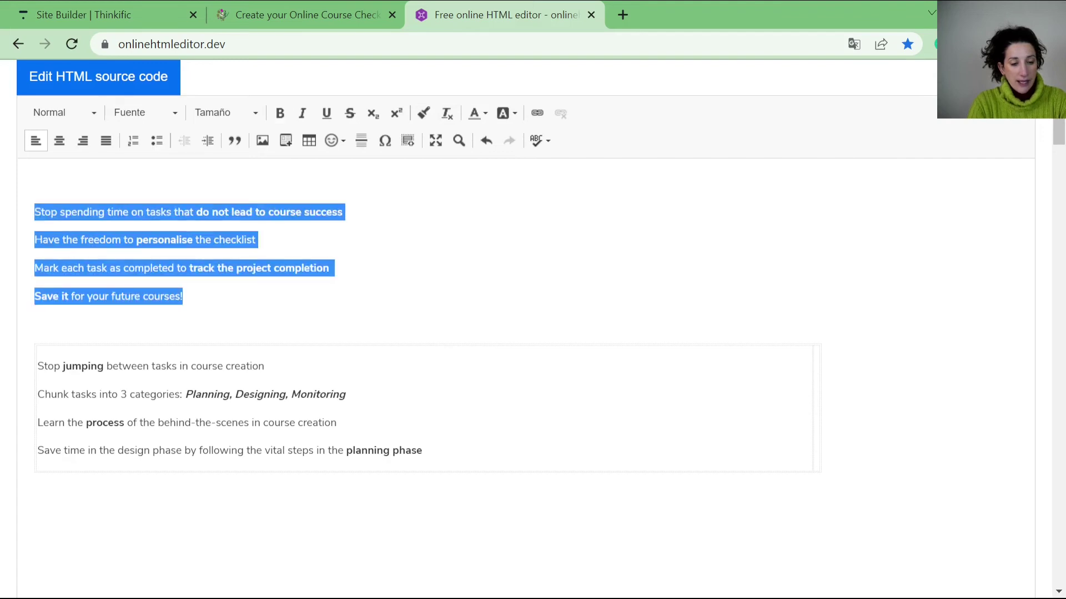
key(BackSpace)
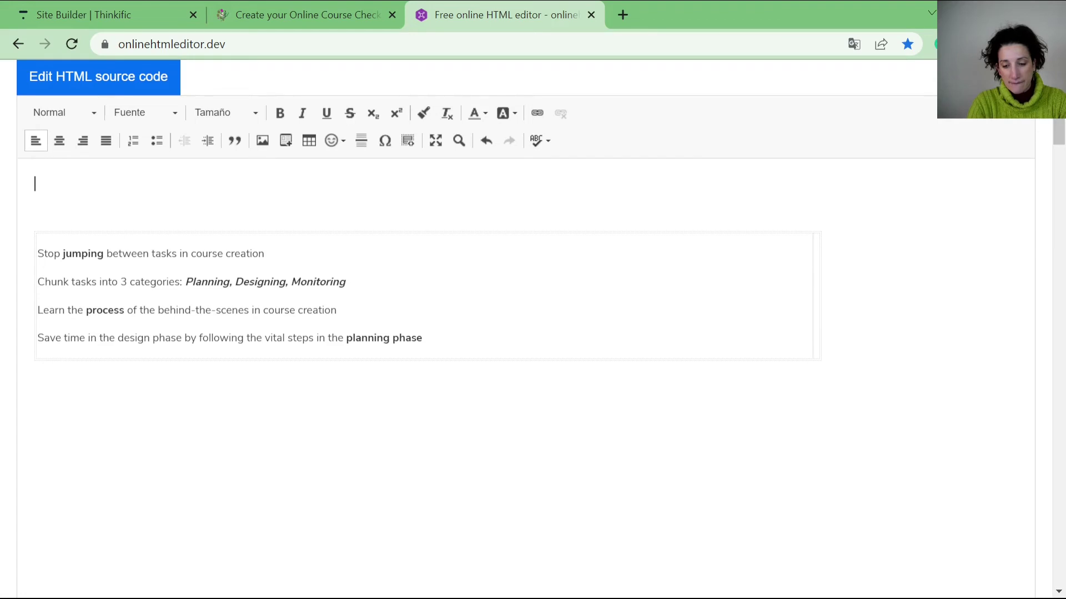
click(815, 296)
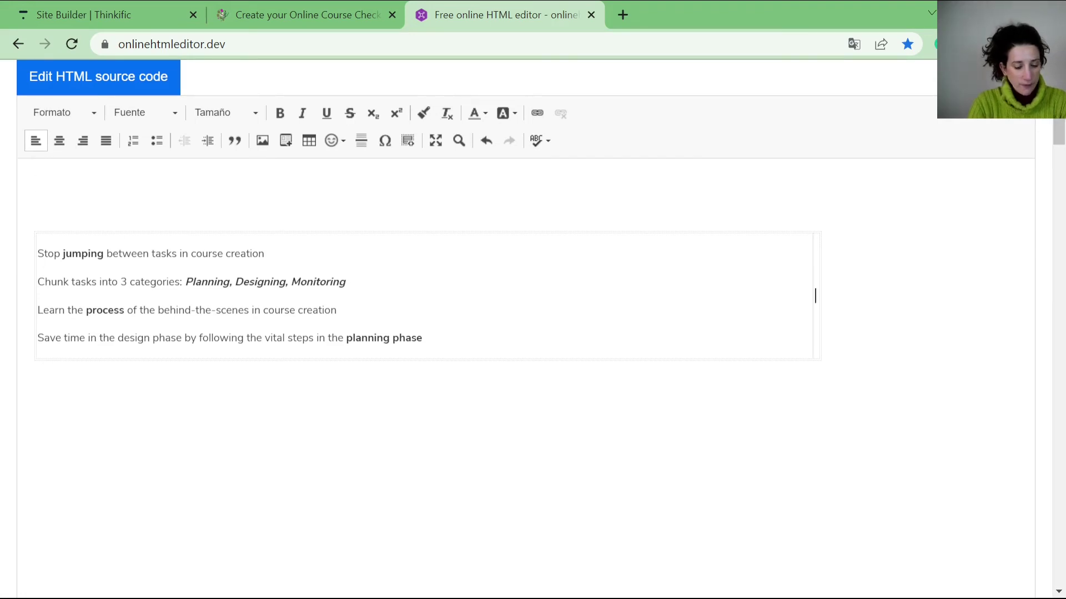
key(ctrl+v)
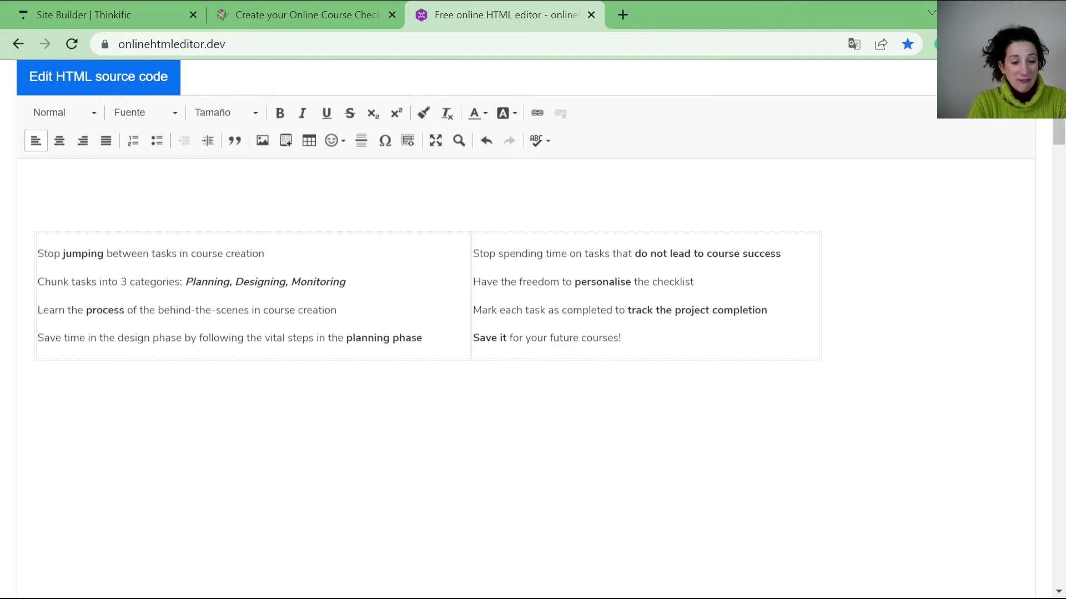
key(Delete)
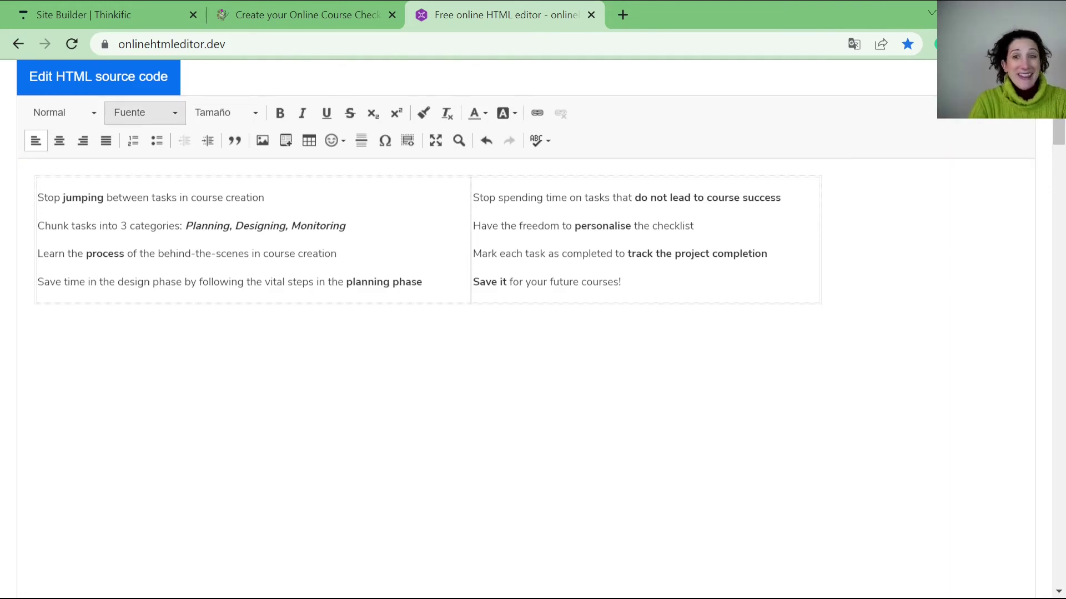
Show the table's HTML source code and copy all of it
click(98, 76)
click(287, 296)
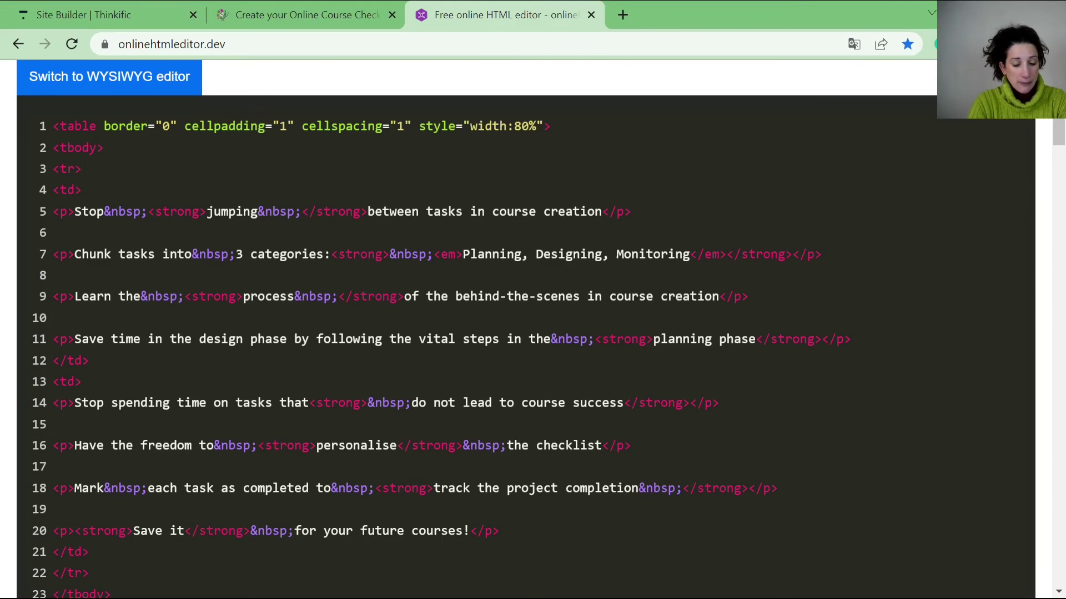
key(ctrl+a)
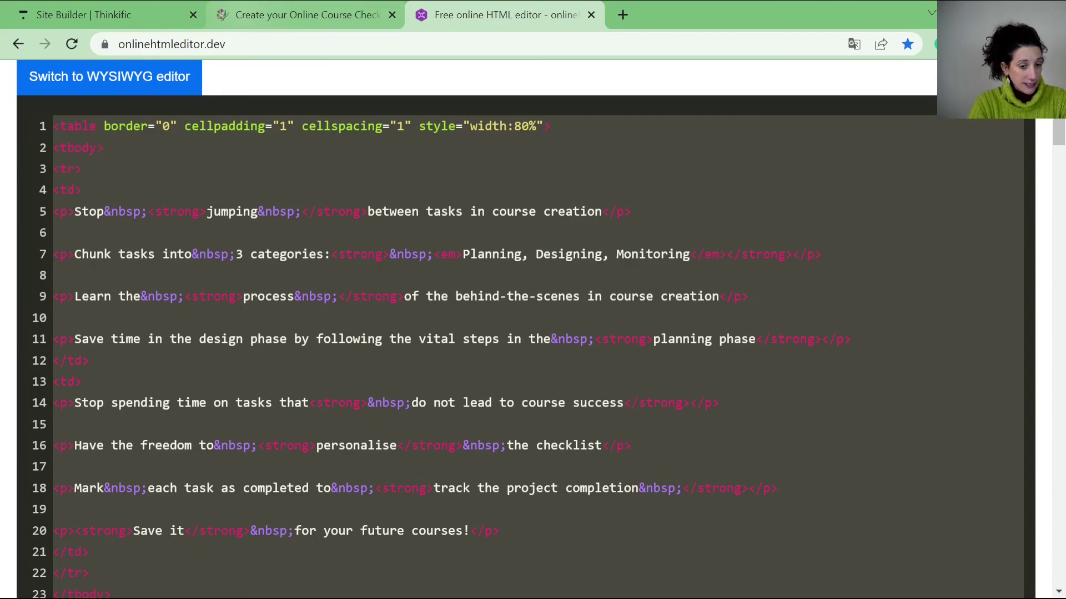
scroll(533, 327, up, 1)
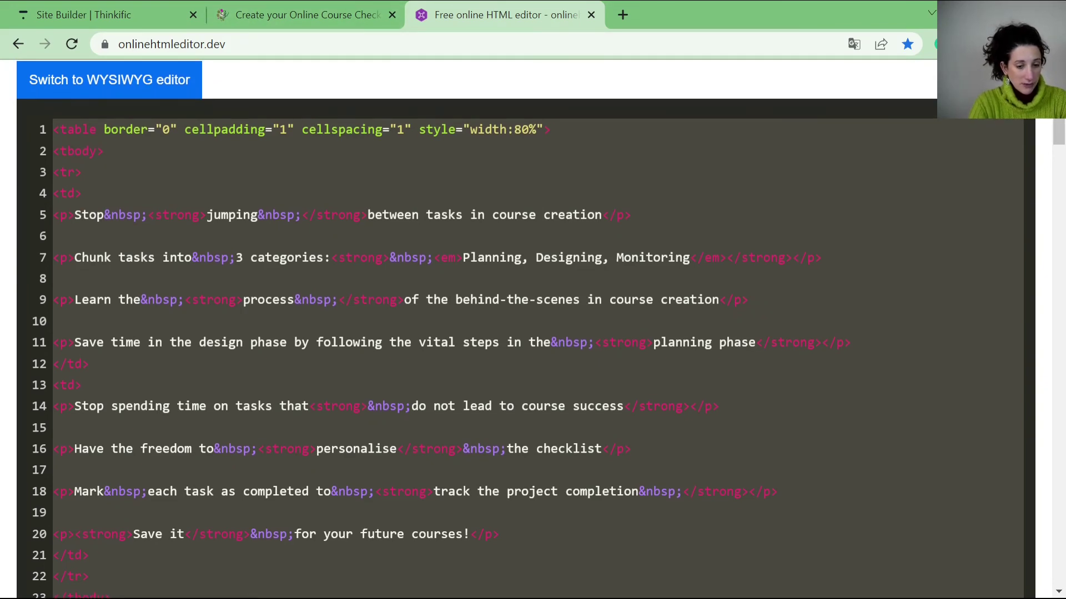
Switch to the Thinkific Site Builder and replace the Banner's entire Subheading with the copied table code, checking the two-column layout in the preview
click(84, 14)
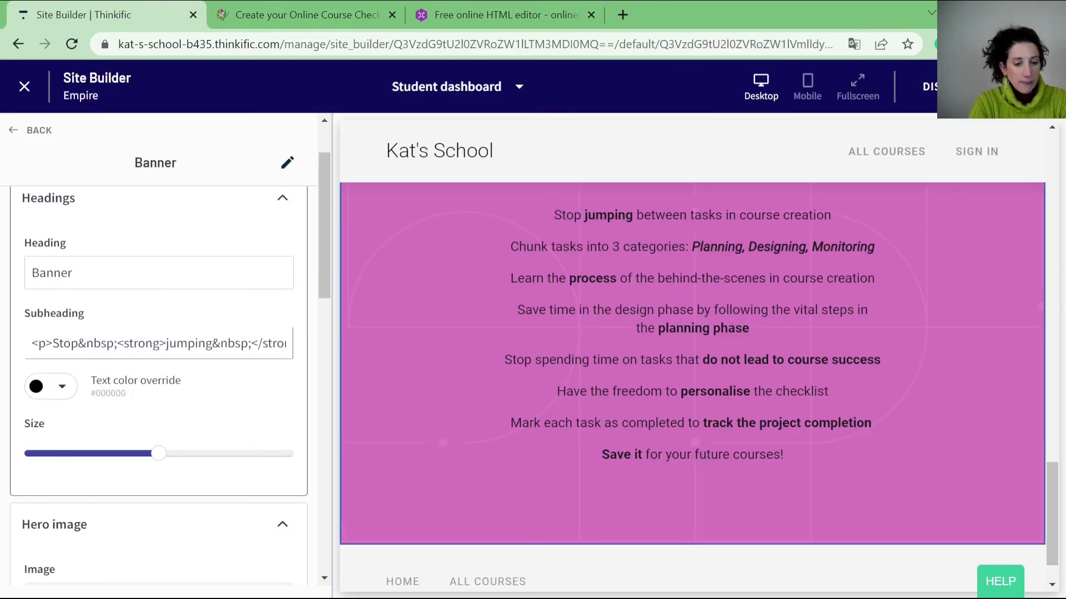
key(ctrl+a)
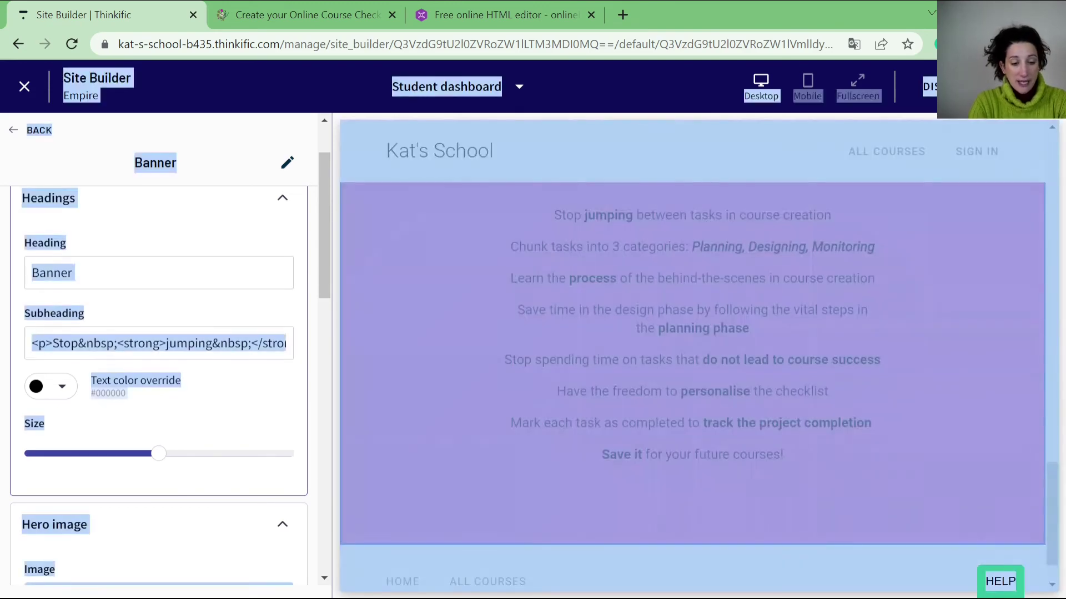
click(166, 343)
key(ctrl+a)
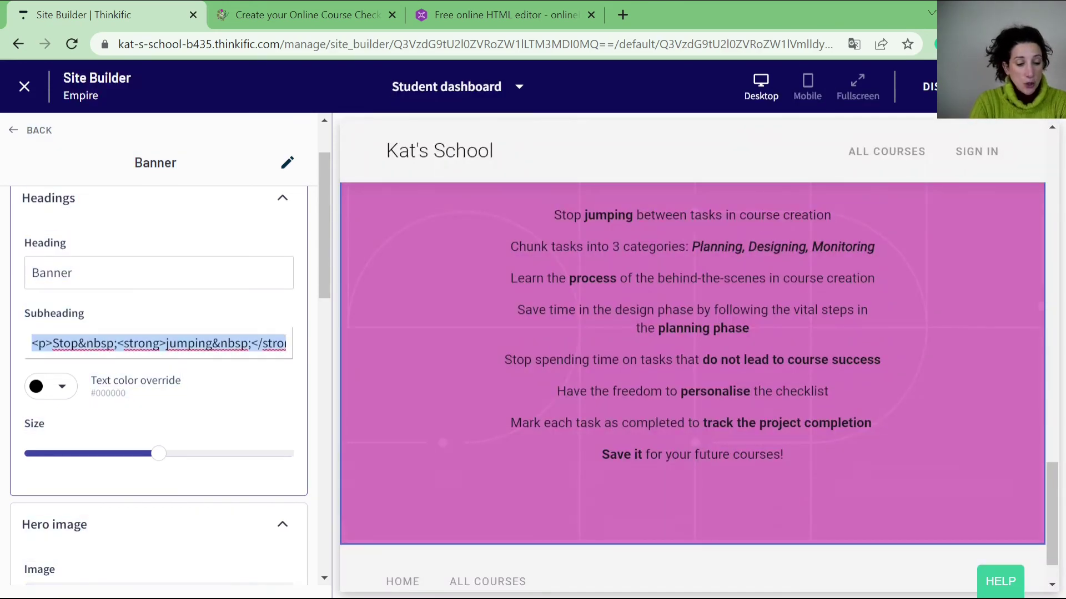
key(BackSpace)
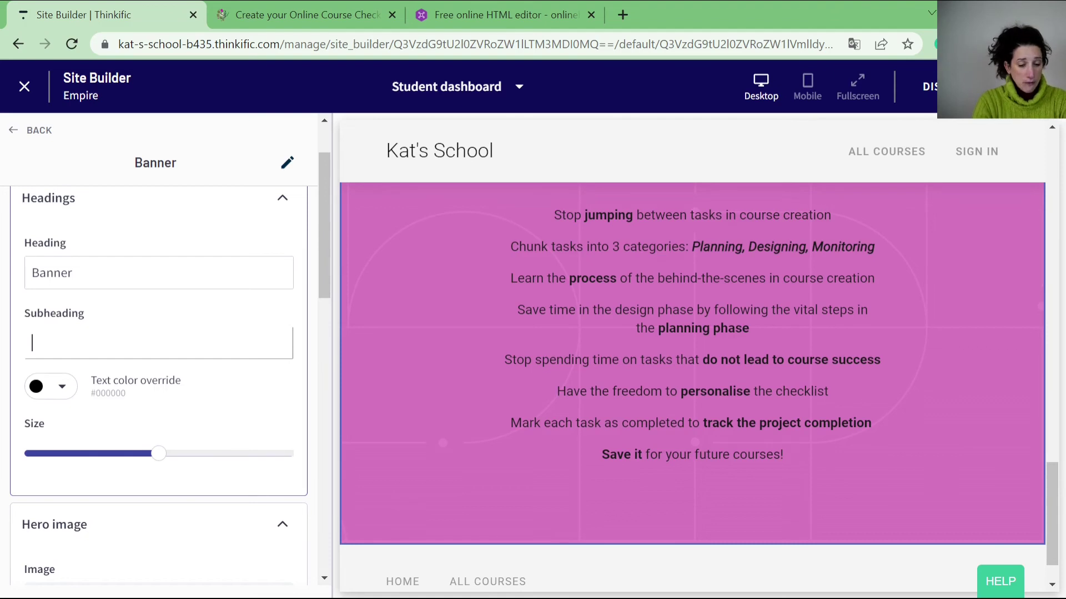
key(ctrl+v)
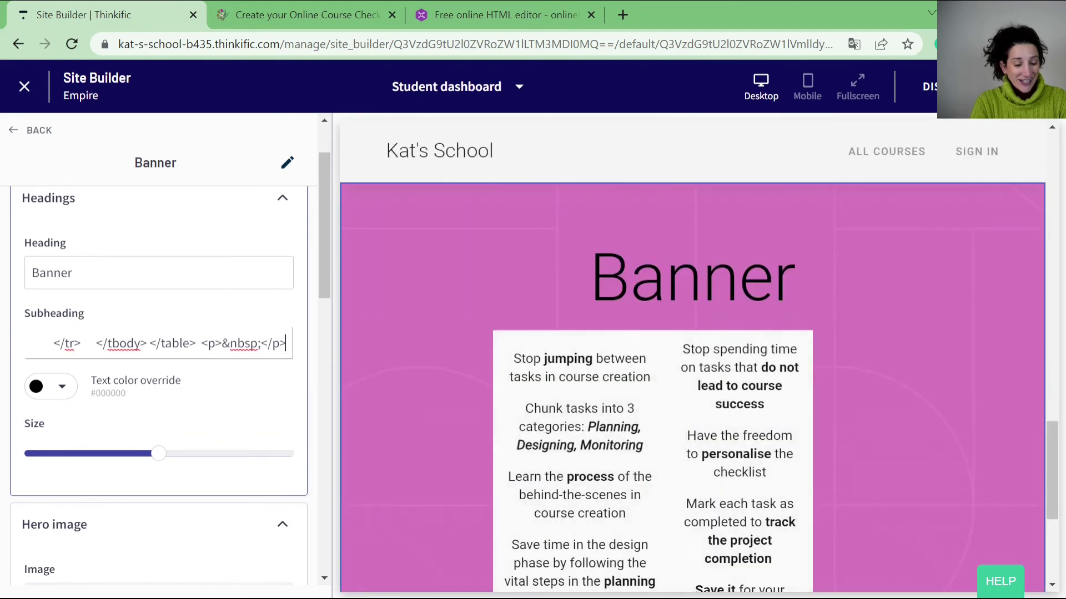
scroll(694, 361, down, 2)
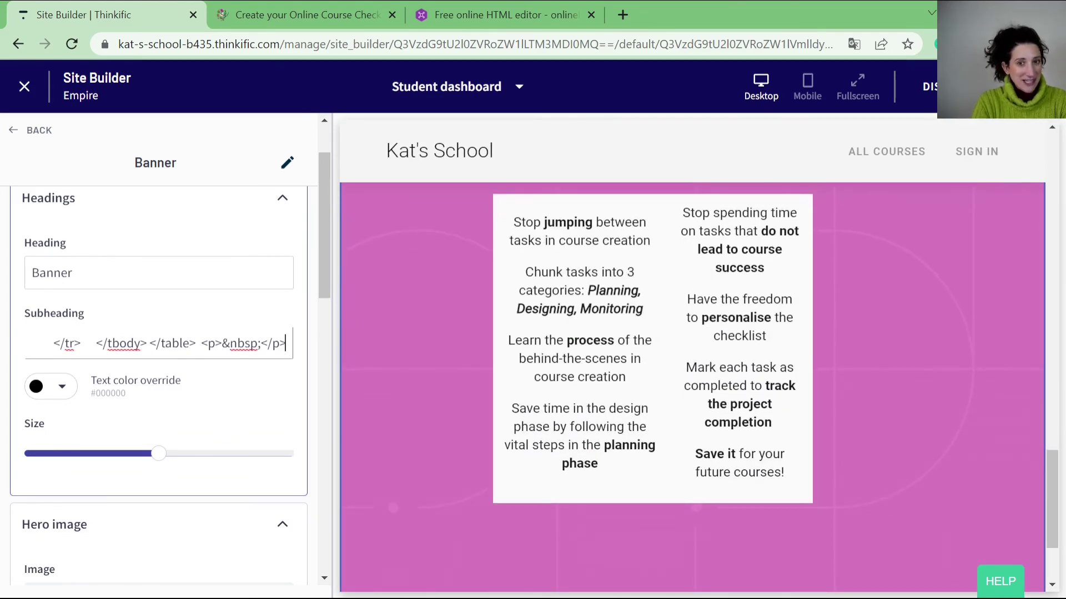